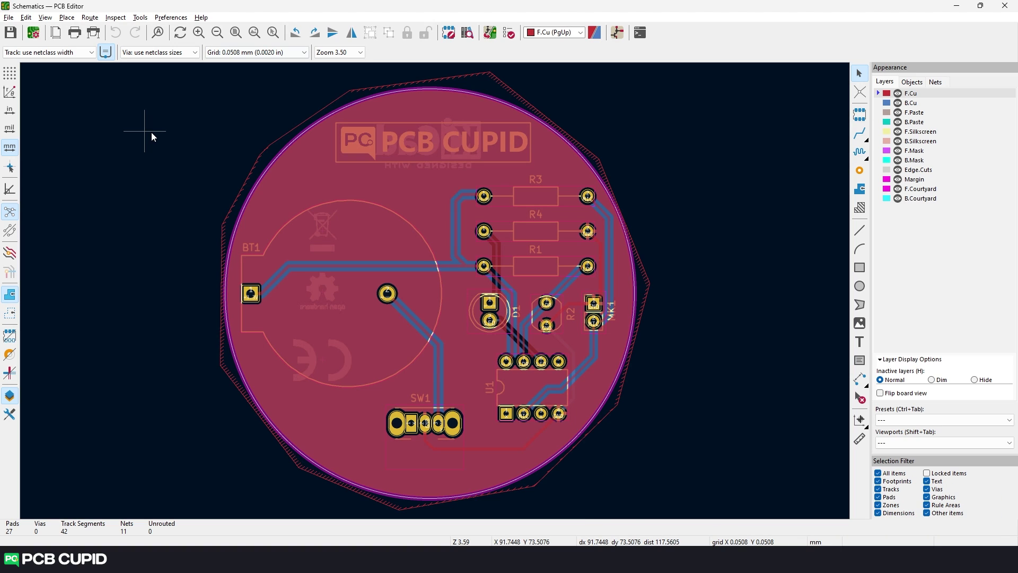
Check the Plot dialog's Gerber/ output directory by browsing to Desktop, leaving it unchanged.
{"action": "left_click", "coordinate": [97, 37]}
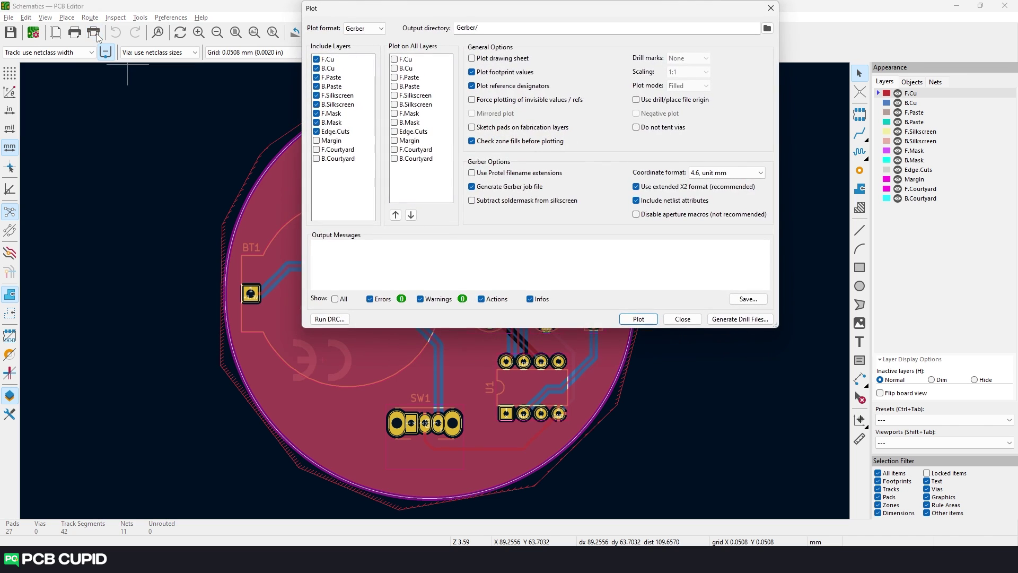
{"action": "left_click_drag", "start_coordinate": [449, 11], "coordinate": [352, 155]}
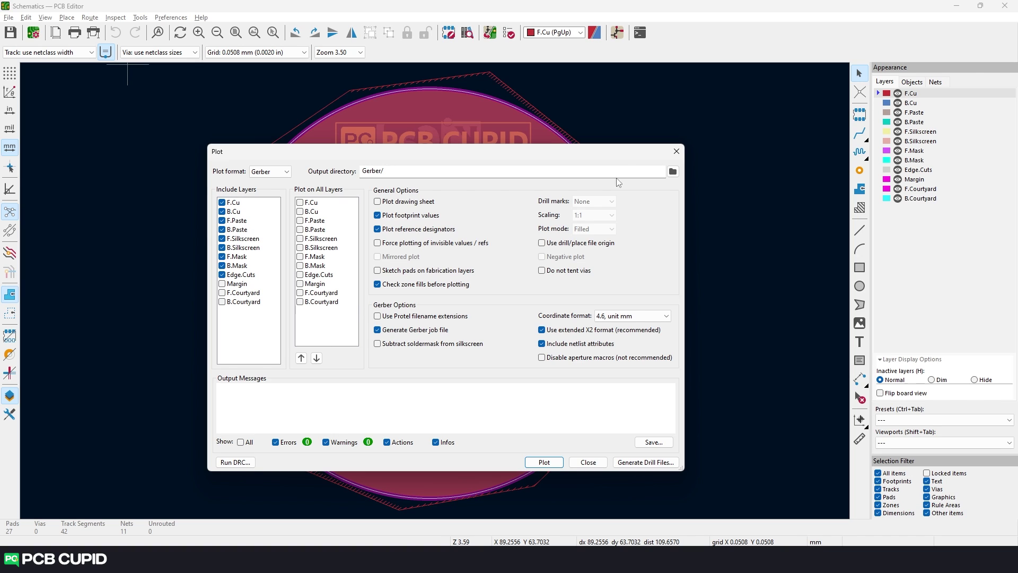
{"action": "left_click_drag", "start_coordinate": [403, 176], "coordinate": [374, 172]}
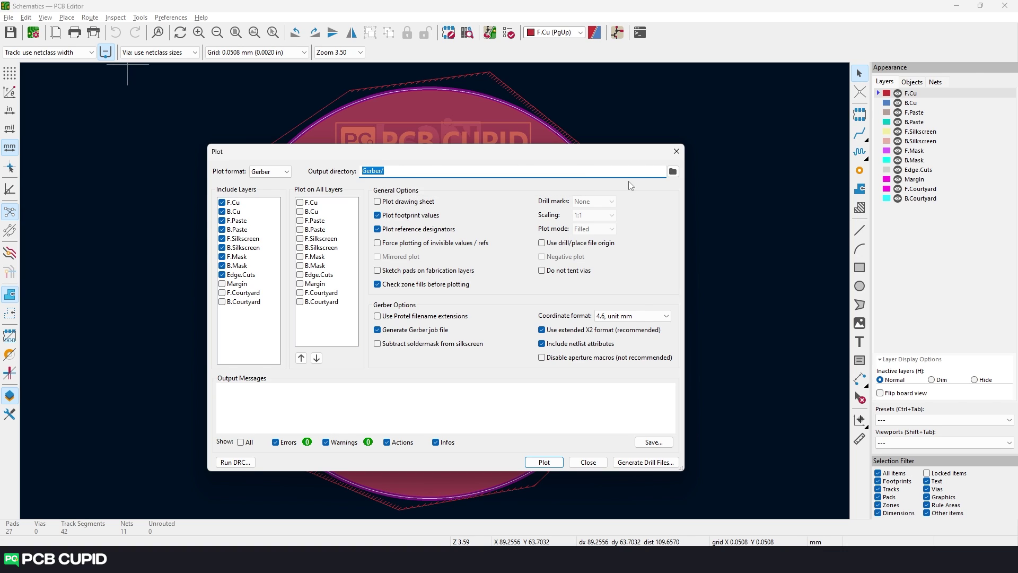
{"action": "left_click", "coordinate": [673, 172]}
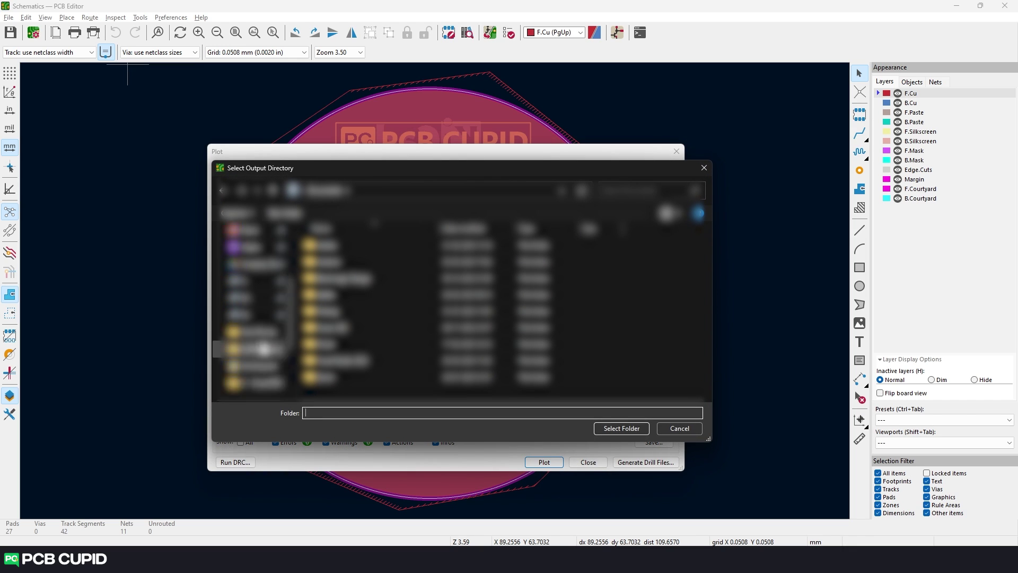
{"action": "scroll", "coordinate": [253, 334], "scroll_direction": "up", "scroll_amount": 1}
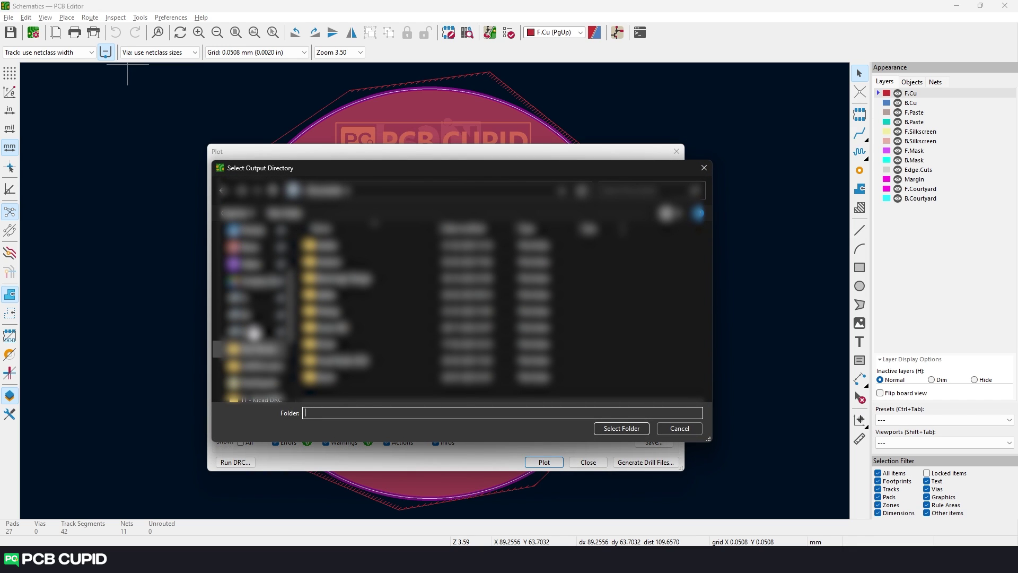
{"action": "left_click", "coordinate": [249, 247]}
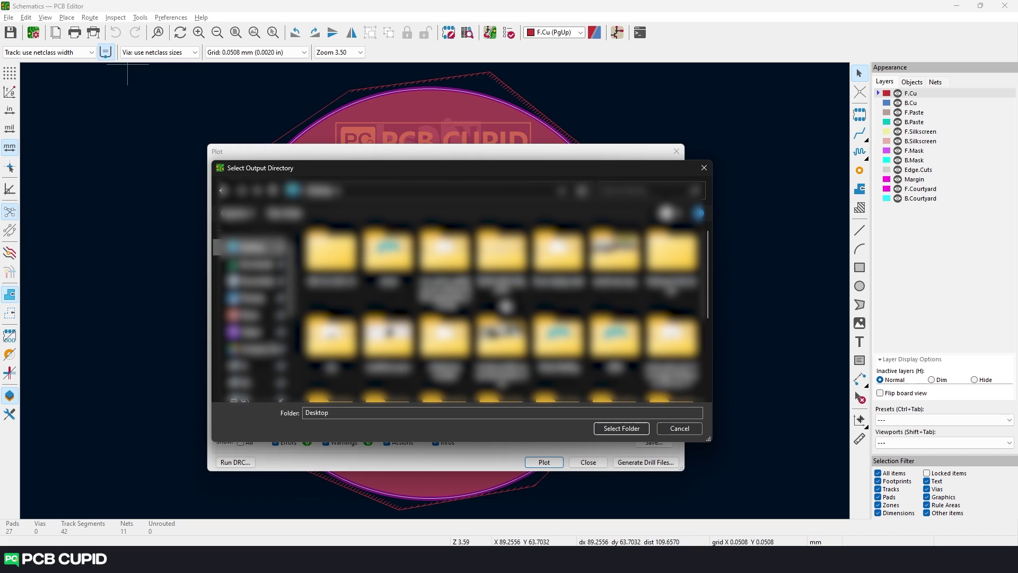
{"action": "left_click", "coordinate": [633, 431]}
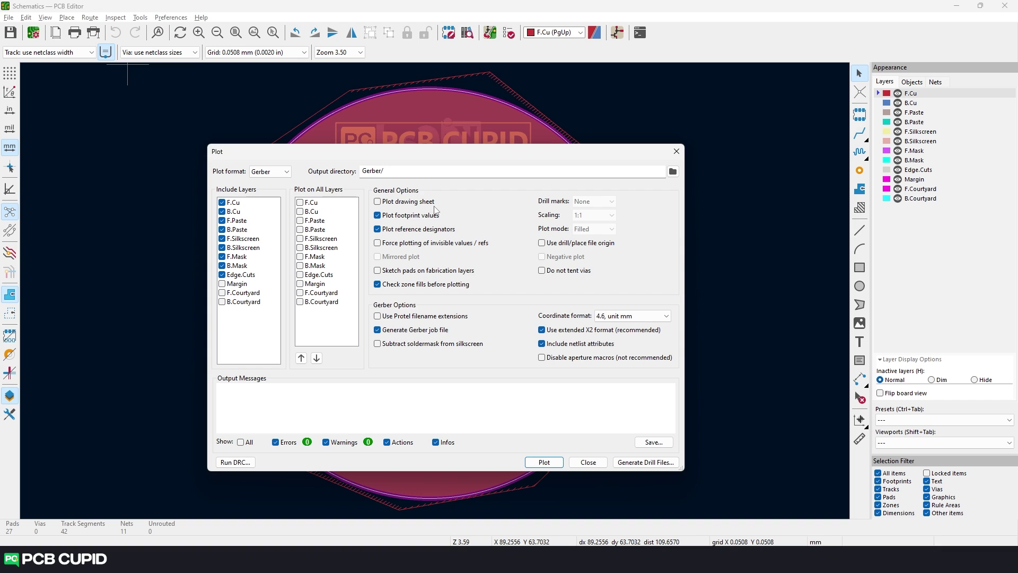
Reopen the Plot dialog, then inspect footprint R3's properties.
{"action": "left_click", "coordinate": [676, 152]}
{"action": "scroll", "coordinate": [434, 292], "scroll_direction": "down", "scroll_amount": 5}
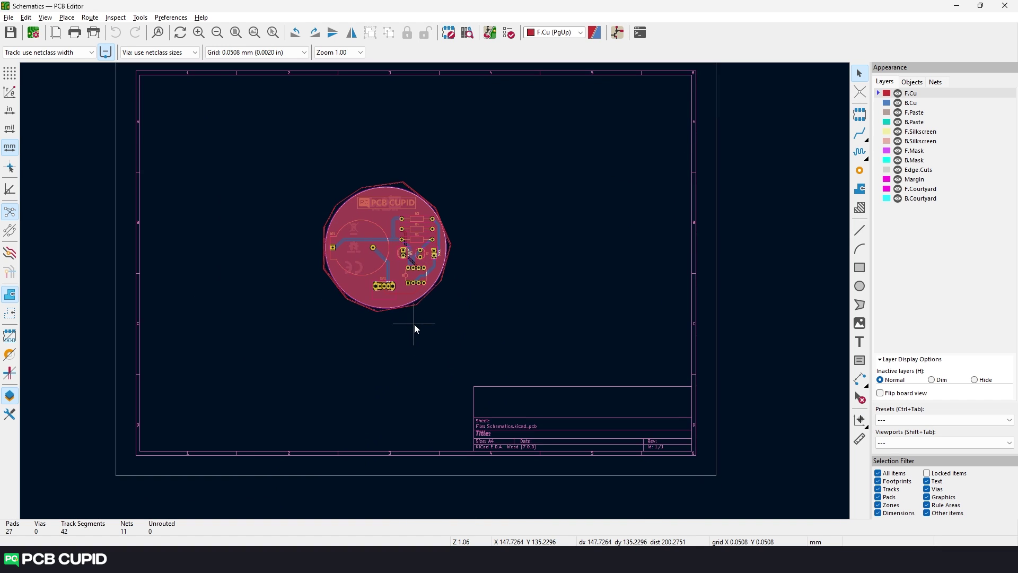
{"action": "scroll", "coordinate": [414, 327], "scroll_direction": "down", "scroll_amount": 2}
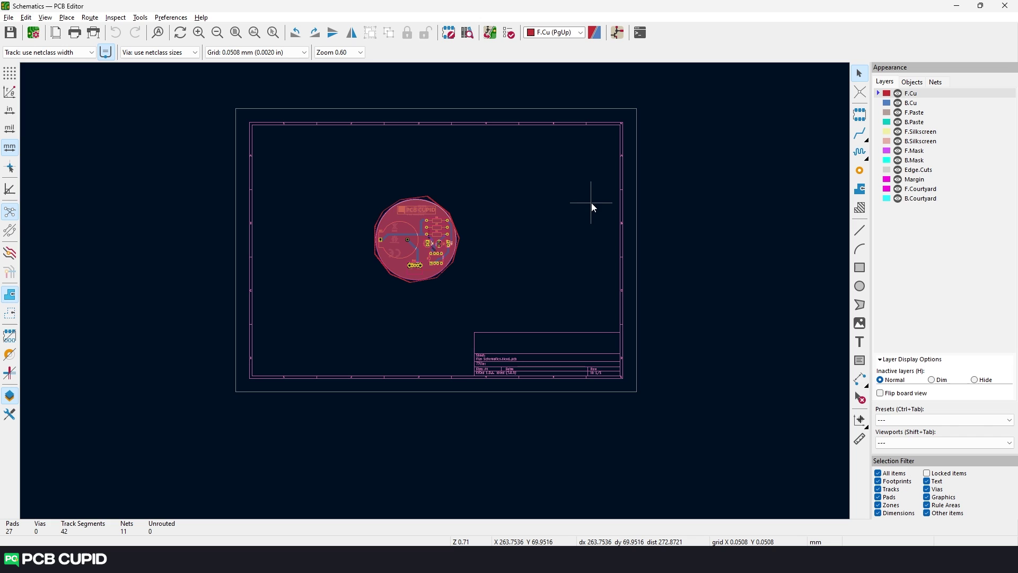
{"action": "left_click", "coordinate": [94, 33]}
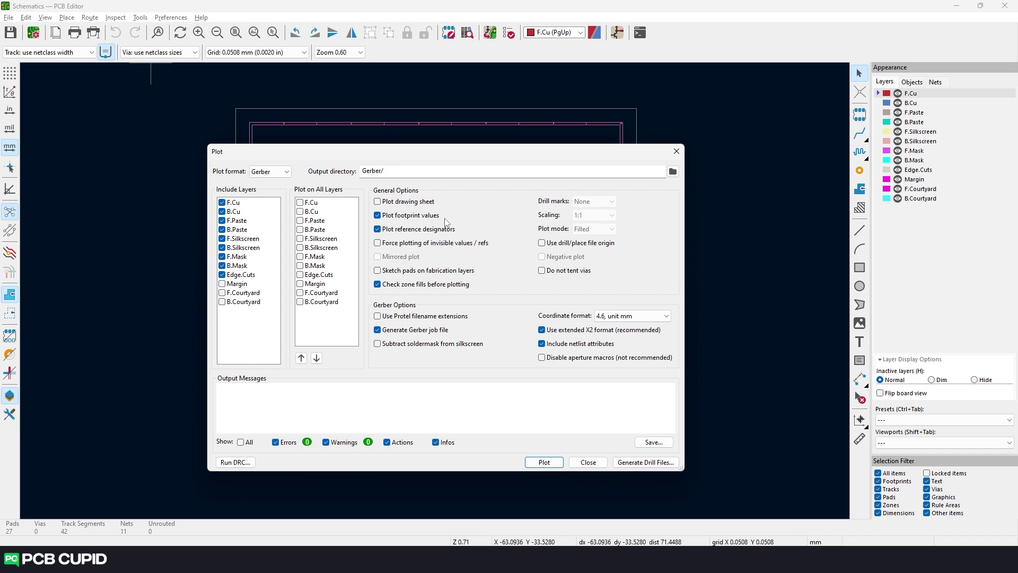
{"action": "left_click", "coordinate": [676, 151]}
{"action": "scroll", "coordinate": [432, 293], "scroll_direction": "up", "scroll_amount": 6}
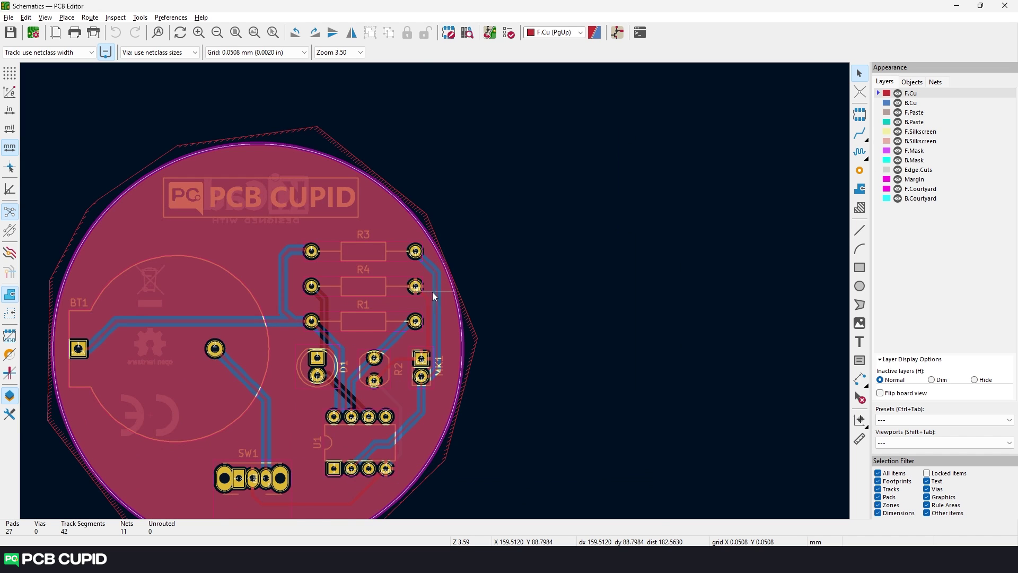
{"action": "scroll", "coordinate": [440, 271], "scroll_direction": "up", "scroll_amount": 3}
{"action": "double_click", "coordinate": [439, 271]}
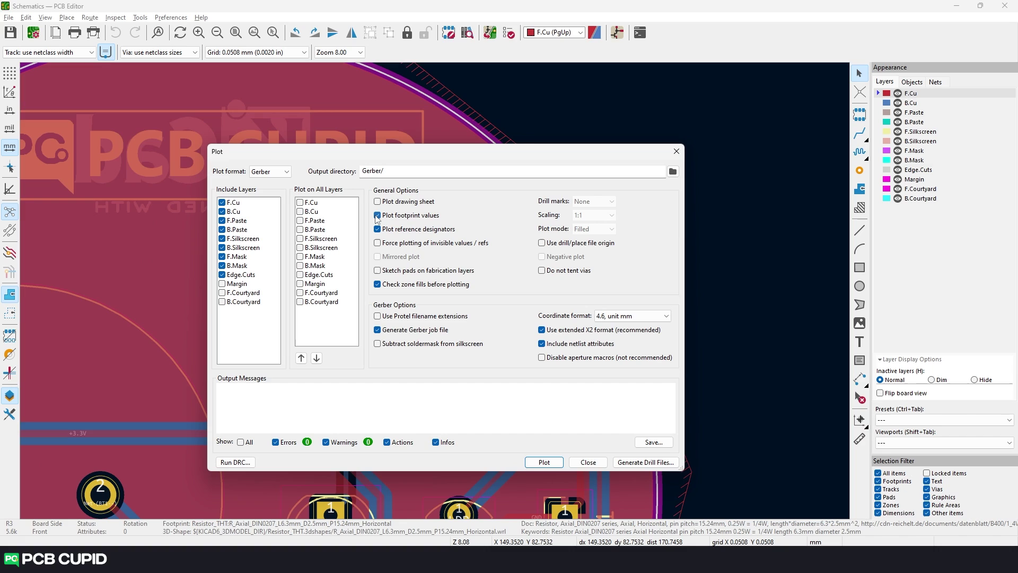
Toggle Plot footprint values and inspect footprint R4's properties.
{"action": "left_click", "coordinate": [377, 216]}
{"action": "left_click", "coordinate": [676, 150]}
{"action": "scroll", "coordinate": [391, 319], "scroll_direction": "down", "scroll_amount": 3}
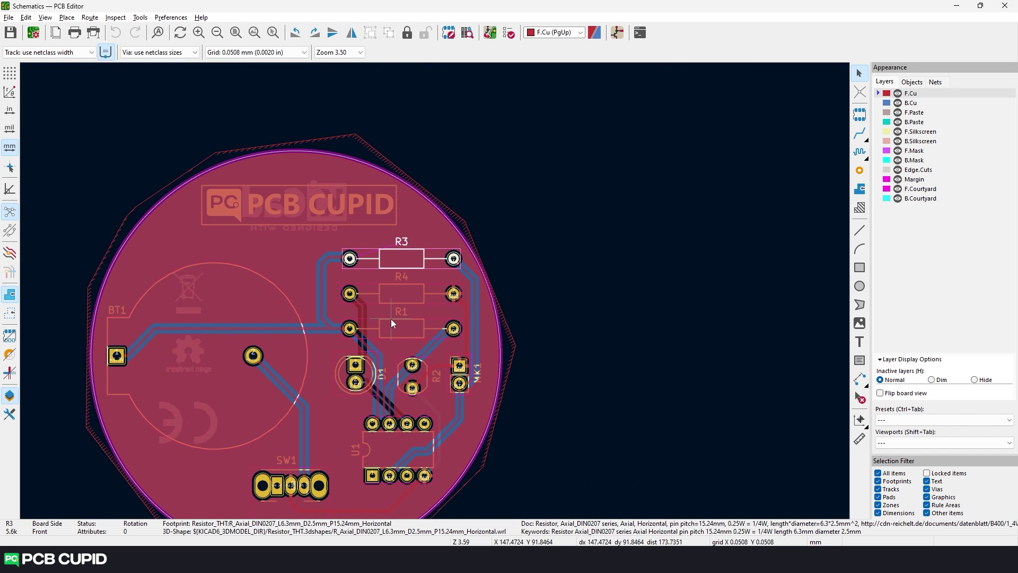
{"action": "scroll", "coordinate": [391, 318], "scroll_direction": "up", "scroll_amount": 2}
{"action": "left_click", "coordinate": [454, 239]}
{"action": "double_click", "coordinate": [454, 240]}
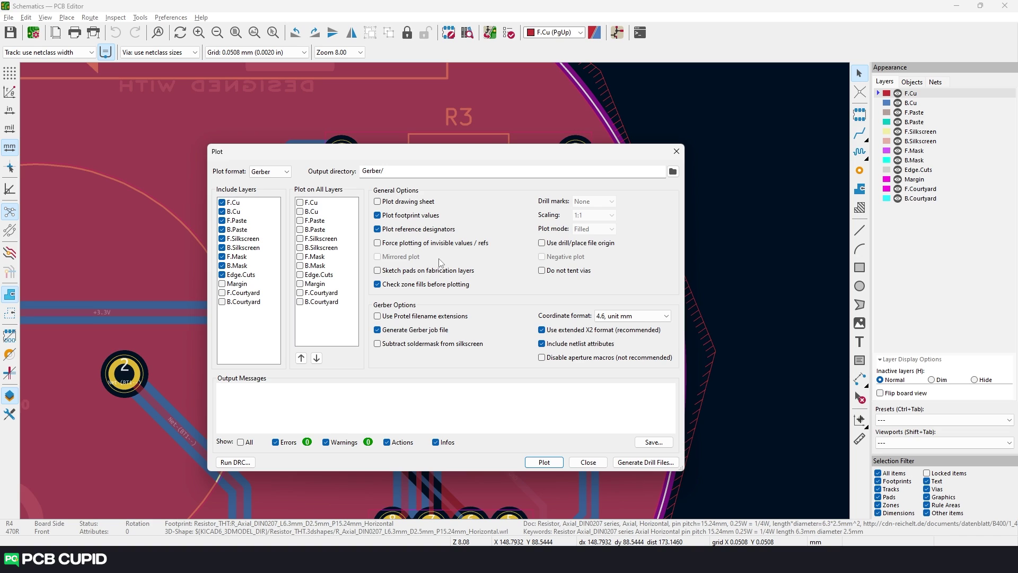
Switch the plot format to PDF and then back to Gerber.
{"action": "left_click", "coordinate": [270, 171]}
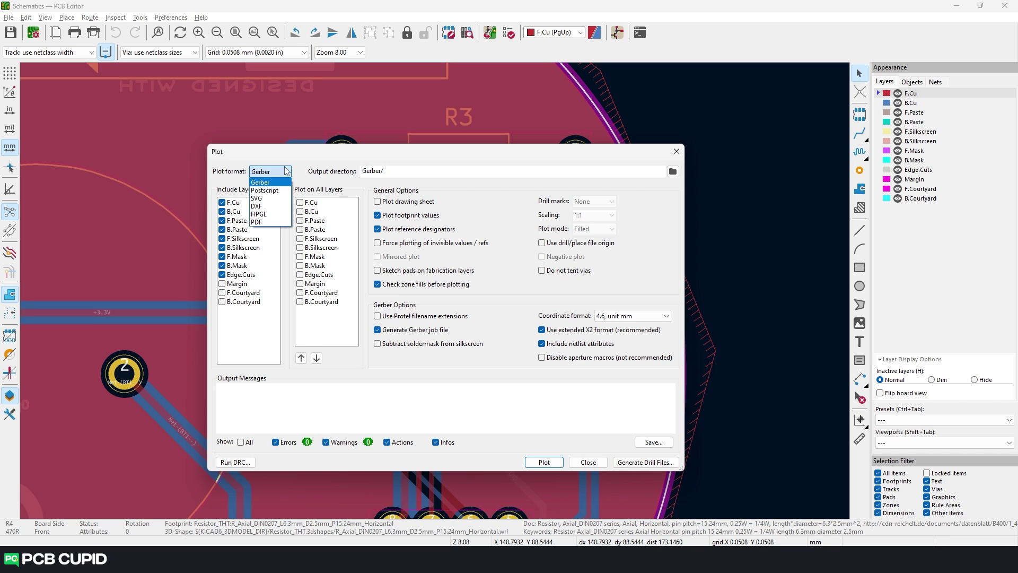
{"action": "left_click", "coordinate": [279, 221]}
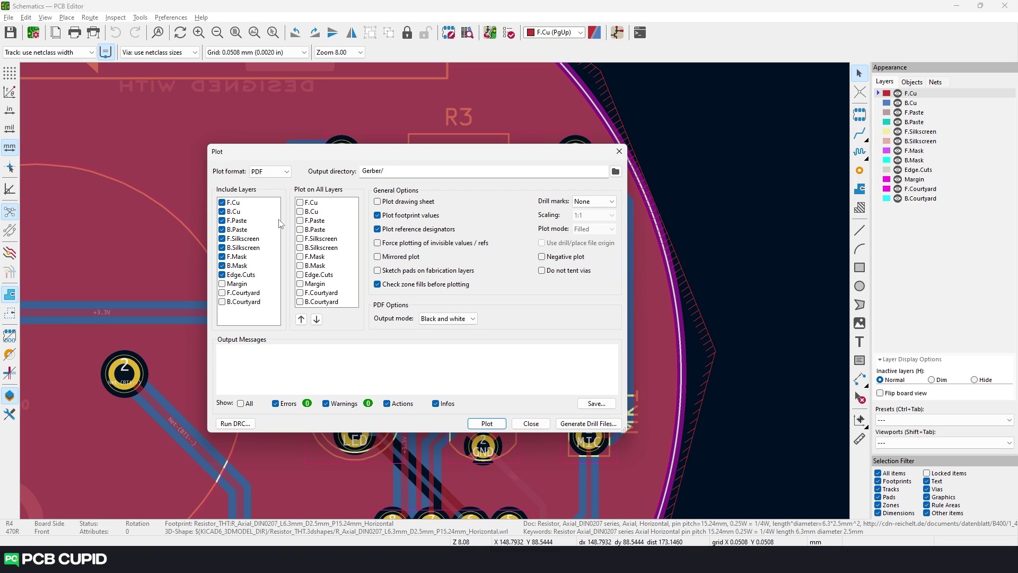
{"action": "left_click", "coordinate": [284, 174]}
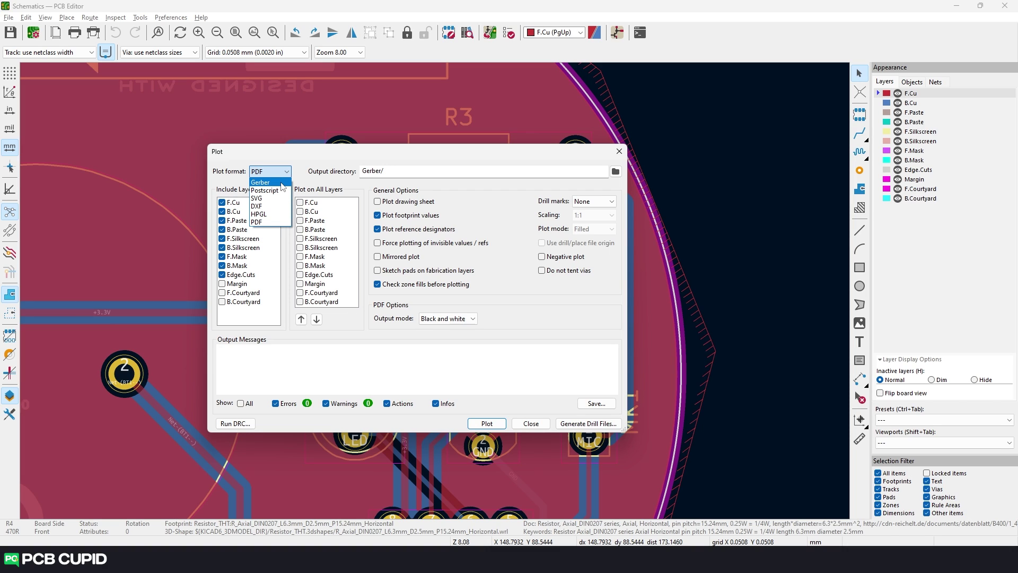
{"action": "left_click", "coordinate": [281, 183]}
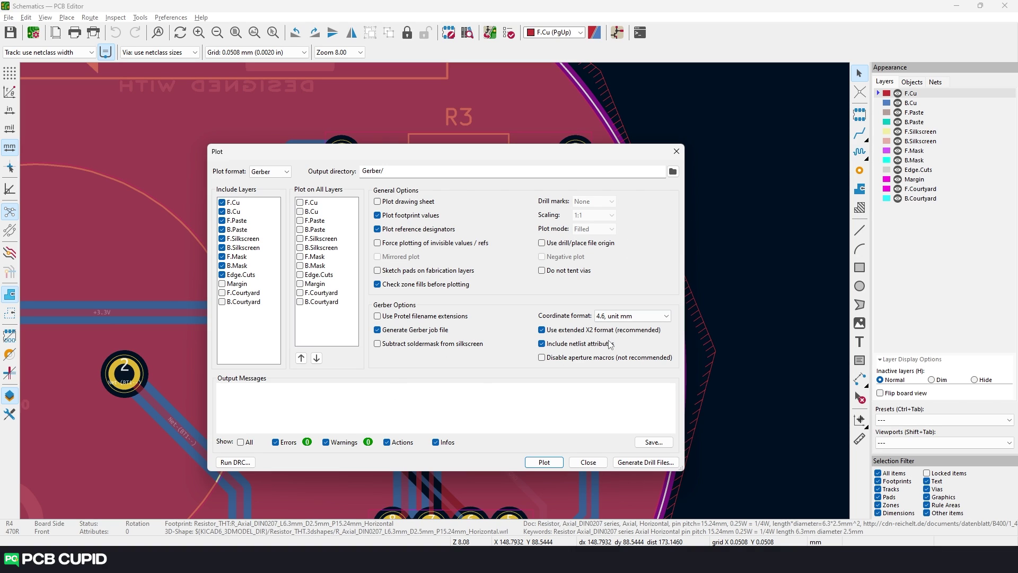
{"action": "mouse_move", "coordinate": [416, 330]}
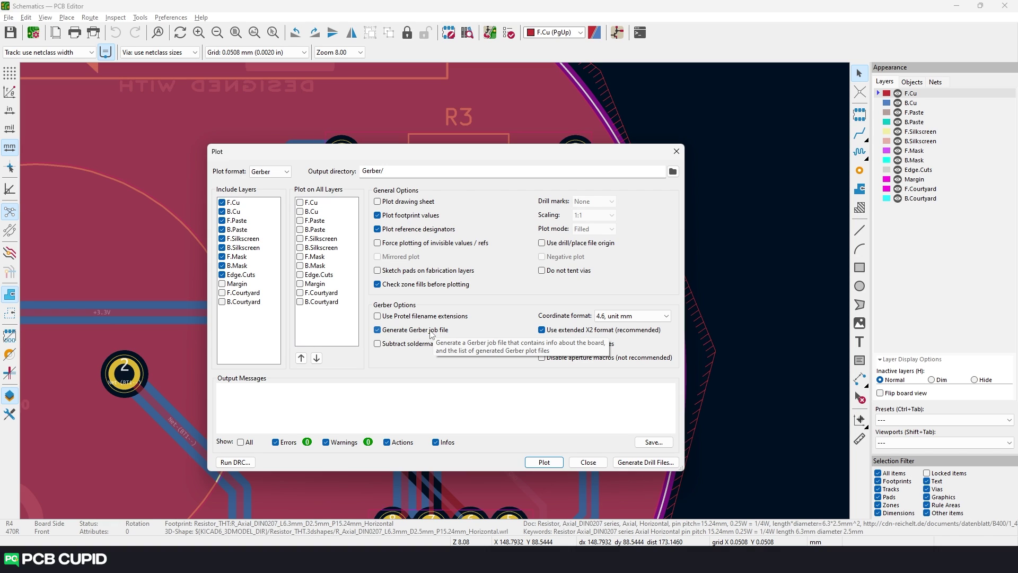
Plot the Gerber files and review the generated layer files in File Explorer.
{"action": "left_click", "coordinate": [543, 462]}
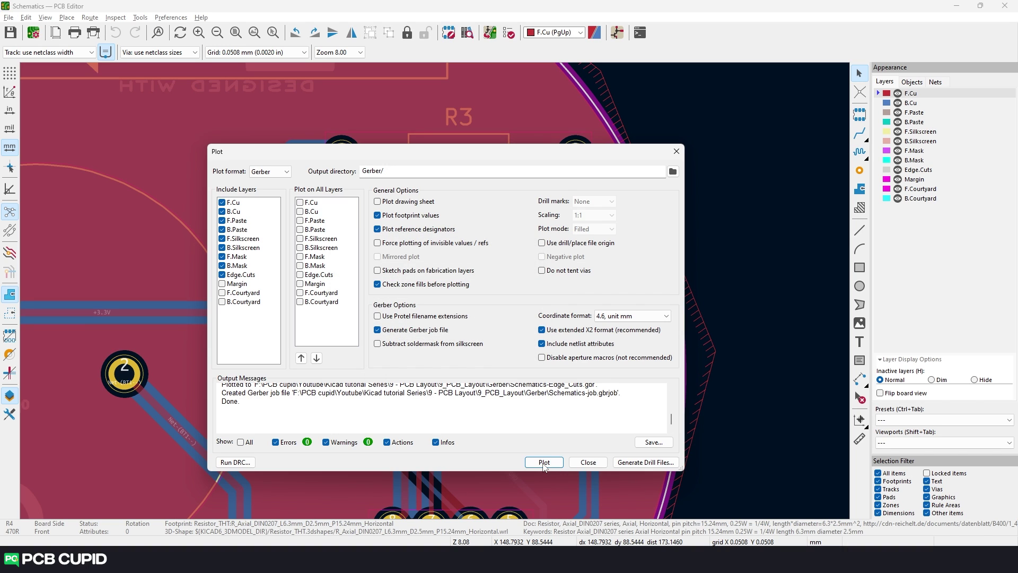
{"action": "scroll", "coordinate": [286, 410], "scroll_direction": "up", "scroll_amount": 2}
{"action": "scroll", "coordinate": [286, 411], "scroll_direction": "down", "scroll_amount": 2}
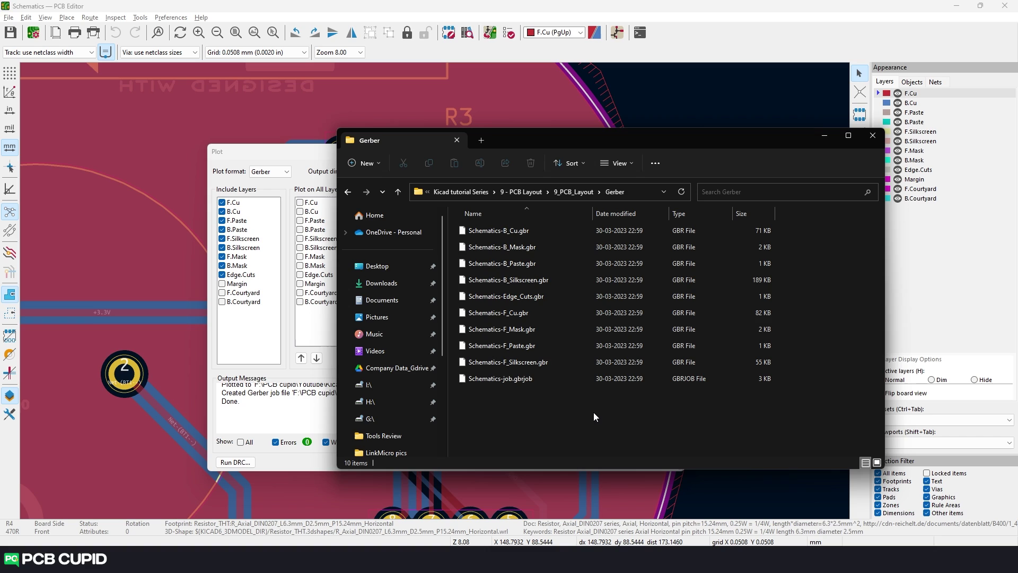
{"action": "mouse_move", "coordinate": [606, 415]}
{"action": "left_mouse_down"}
{"action": "mouse_move", "coordinate": [570, 291]}
{"action": "mouse_move", "coordinate": [581, 406]}
{"action": "left_mouse_up"}
{"action": "left_click", "coordinate": [872, 135]}
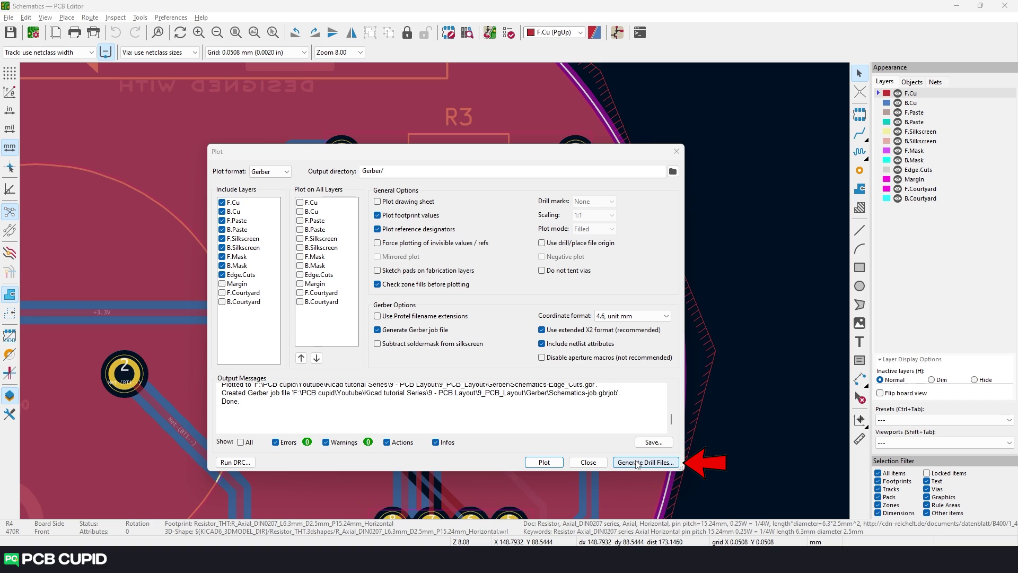
Generate Gerber X2 drill files from the Drill Files dialog, then close it.
{"action": "left_click", "coordinate": [637, 465]}
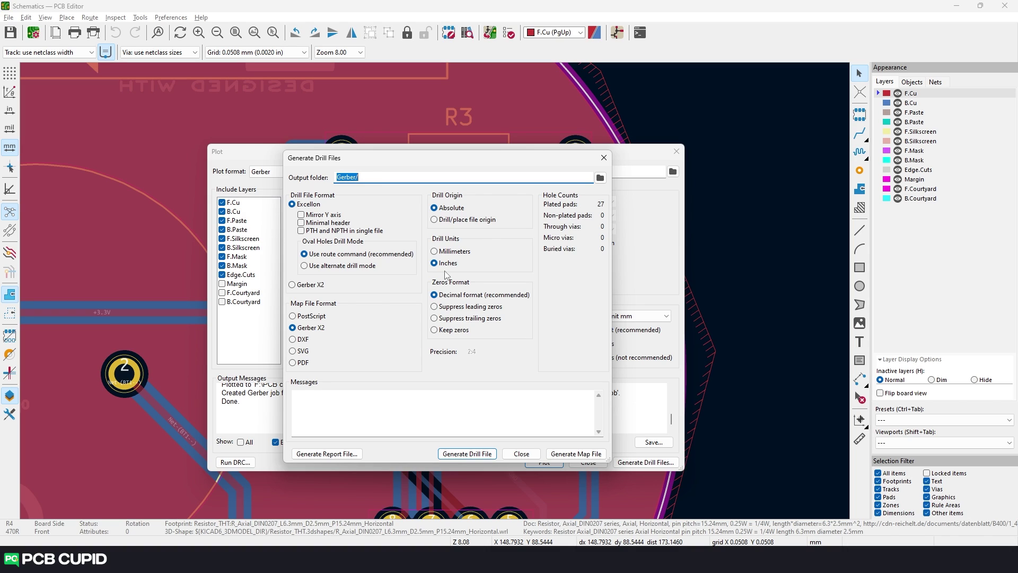
{"action": "left_click", "coordinate": [311, 287]}
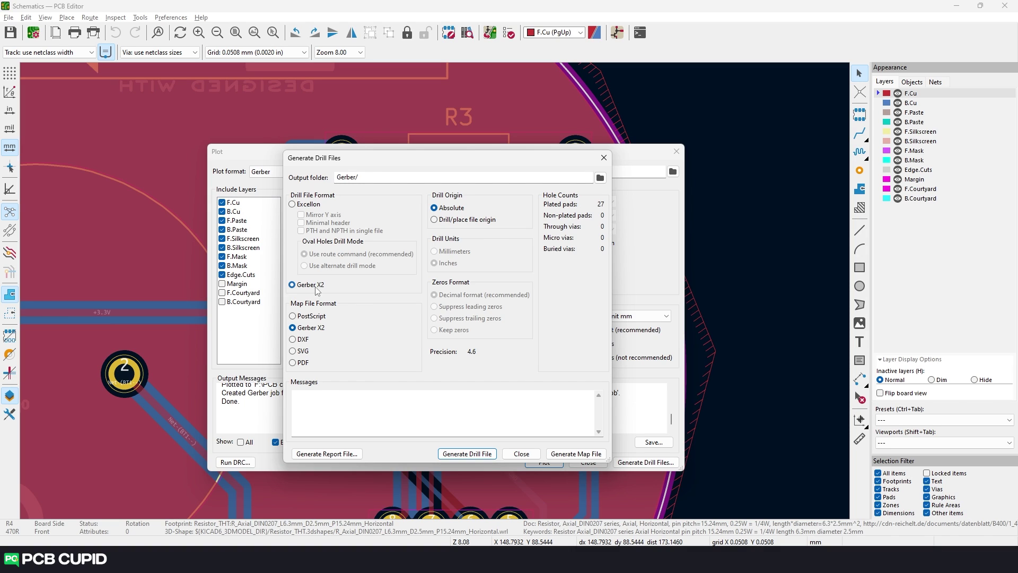
{"action": "left_click", "coordinate": [471, 458]}
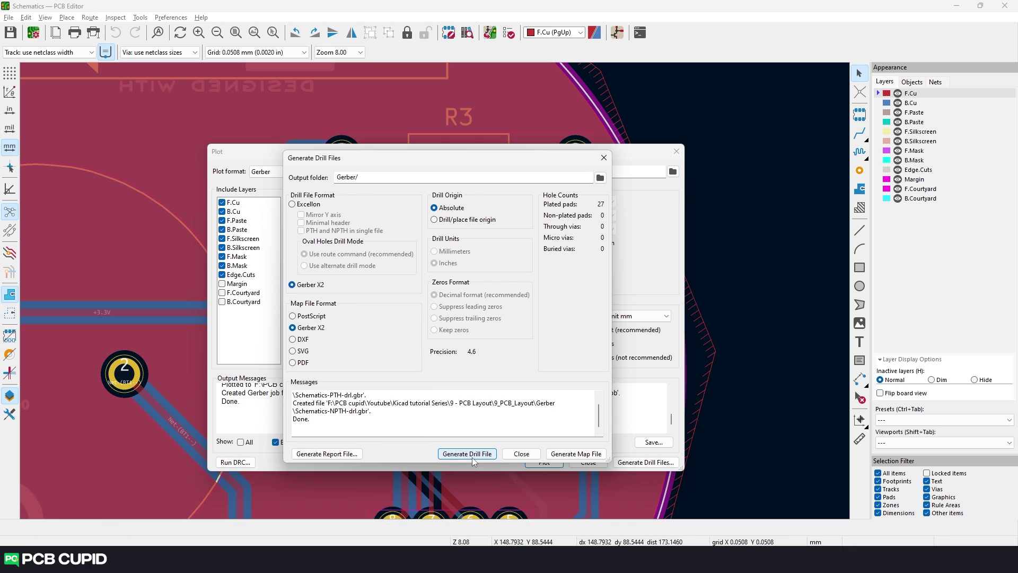
{"action": "left_click", "coordinate": [315, 422]}
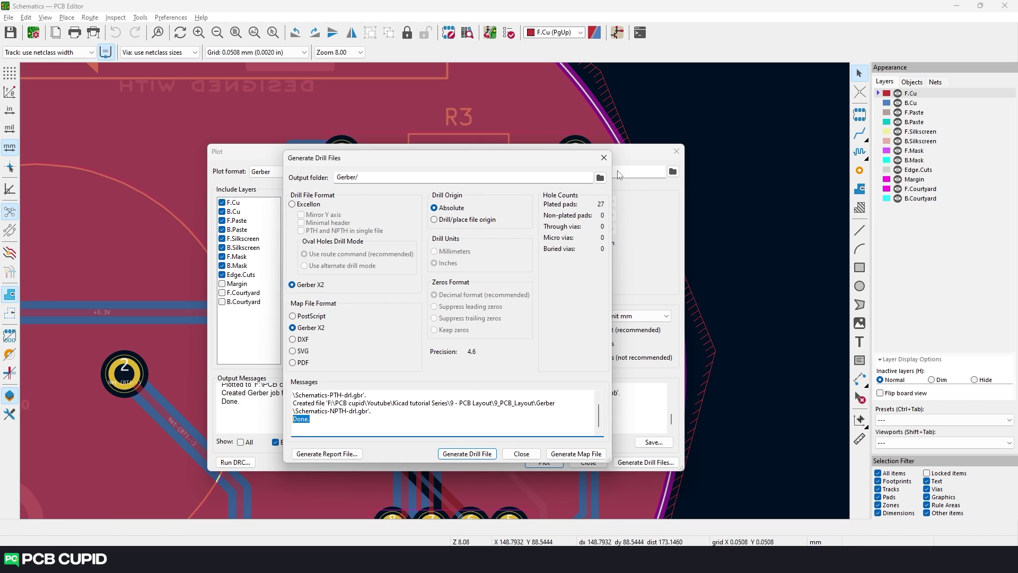
{"action": "left_click", "coordinate": [604, 157]}
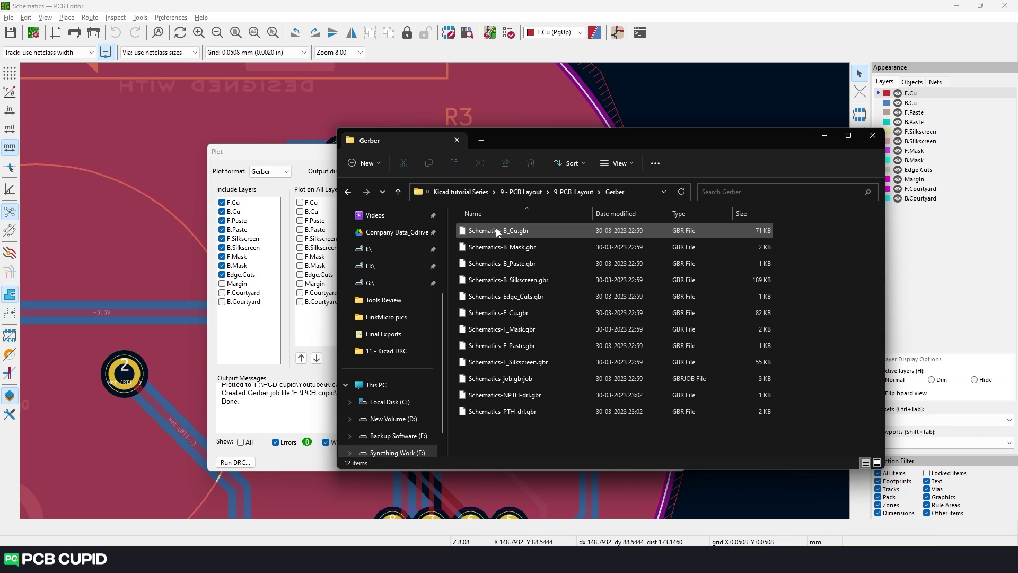
Select and review the two new PTH and NPTH drill files.
{"action": "left_click", "coordinate": [502, 395]}
{"action": "left_click", "coordinate": [501, 411], "text": "shift"}
{"action": "left_click", "coordinate": [508, 445]}
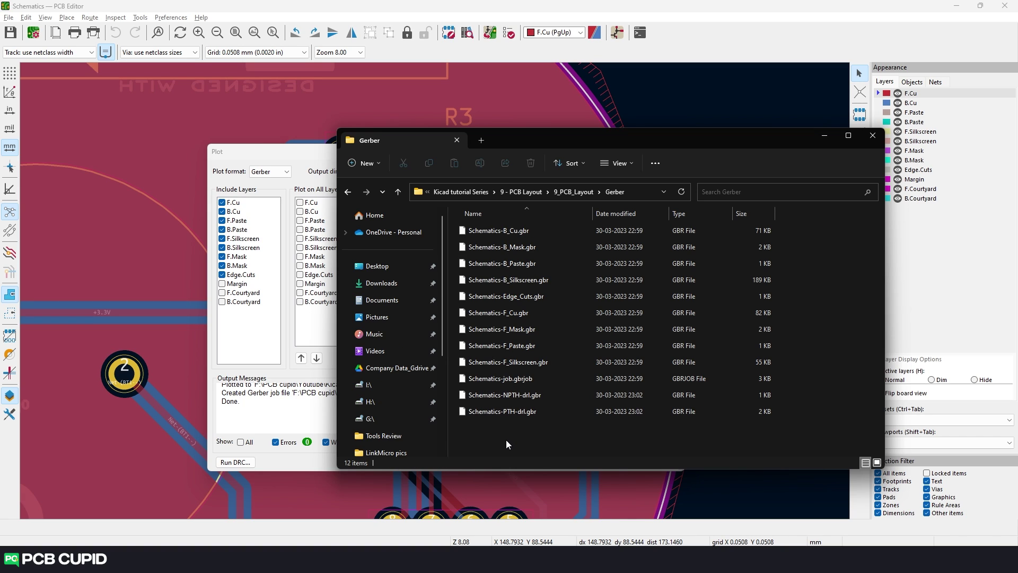
{"action": "left_click_drag", "start_coordinate": [519, 427], "coordinate": [476, 397]}
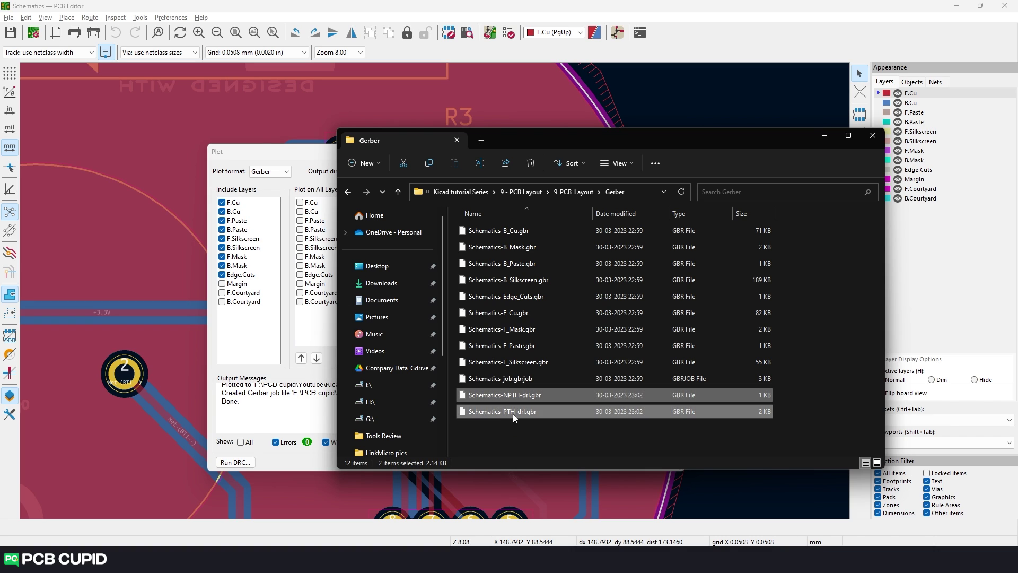
{"action": "left_click", "coordinate": [526, 433]}
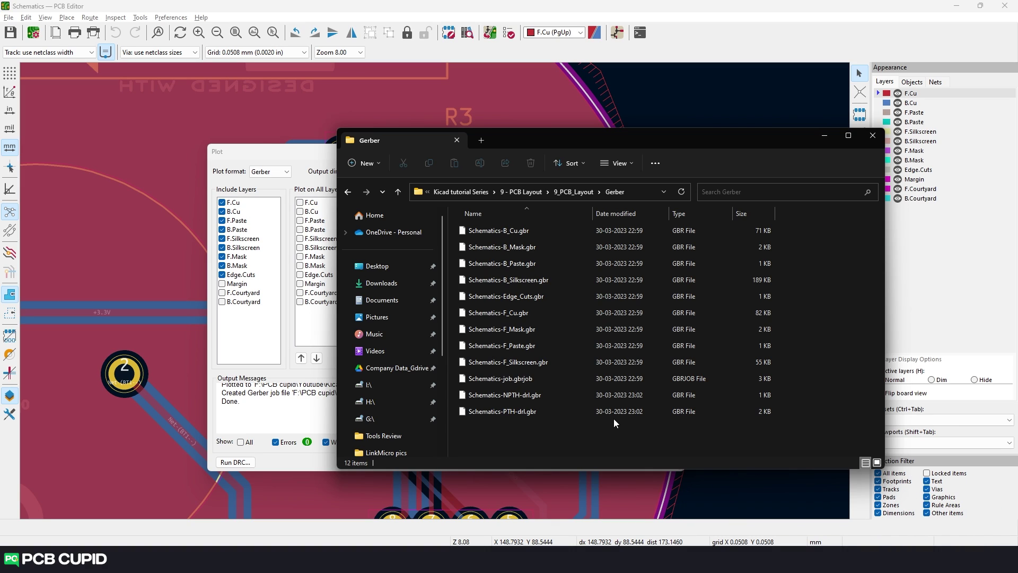
Compress the Gerber folder in 9_PCB_Layout into a zip file.
{"action": "key", "text": "alt+Up"}
{"action": "right_click", "coordinate": [492, 231]}
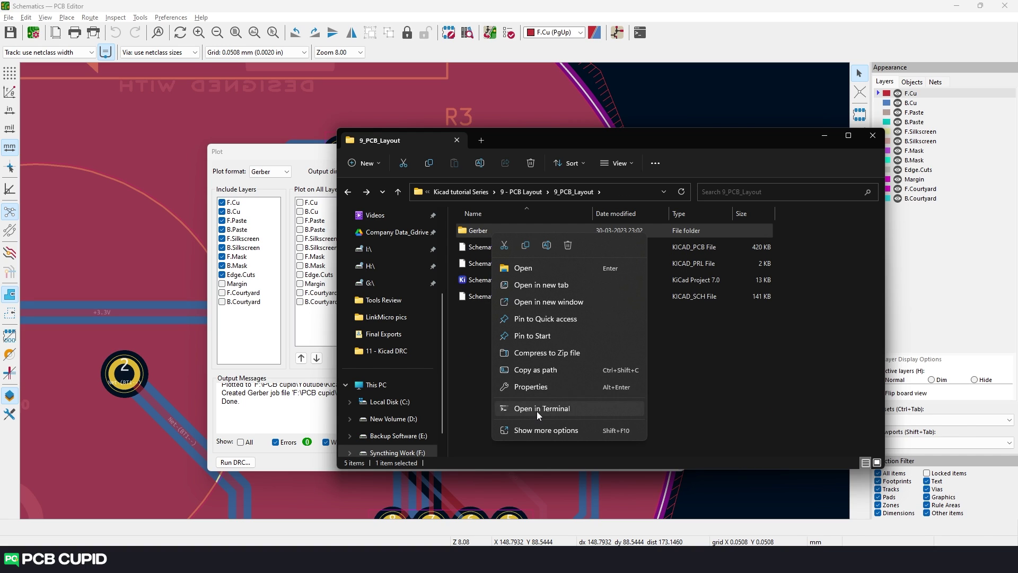
{"action": "left_click", "coordinate": [544, 353]}
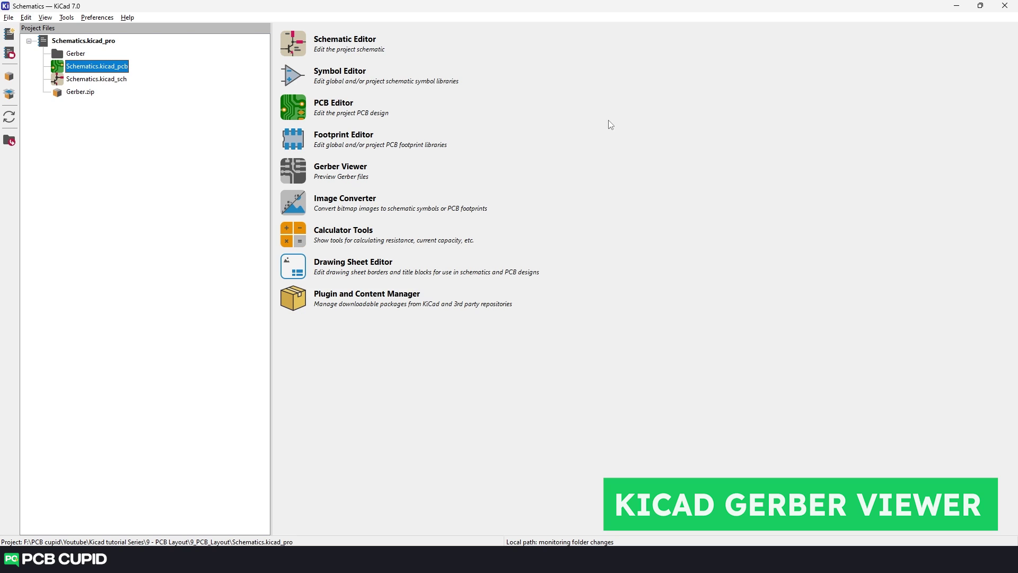
Start Gerber Viewer from the KiCad Project Manager launcher list.
{"action": "left_click", "coordinate": [301, 170]}
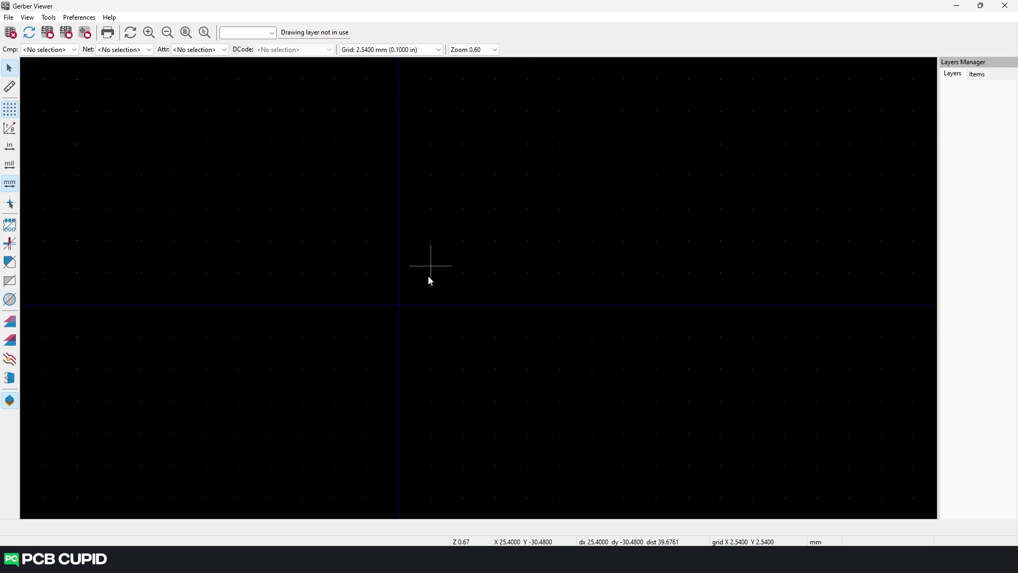
Load Gerber.zip as a zip archive and dismiss the skipped job file message.
{"action": "left_click", "coordinate": [9, 17]}
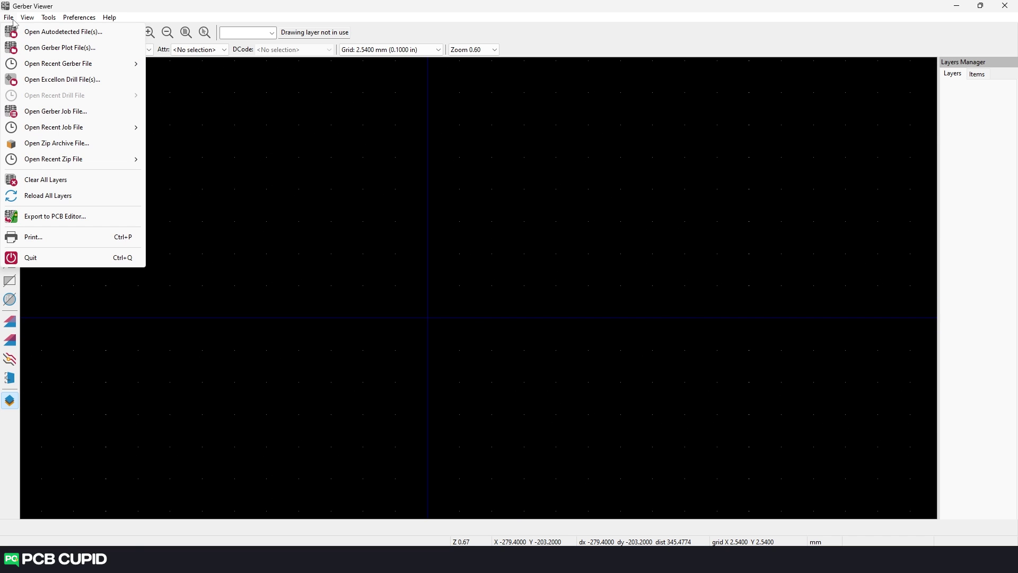
{"action": "left_click", "coordinate": [63, 145]}
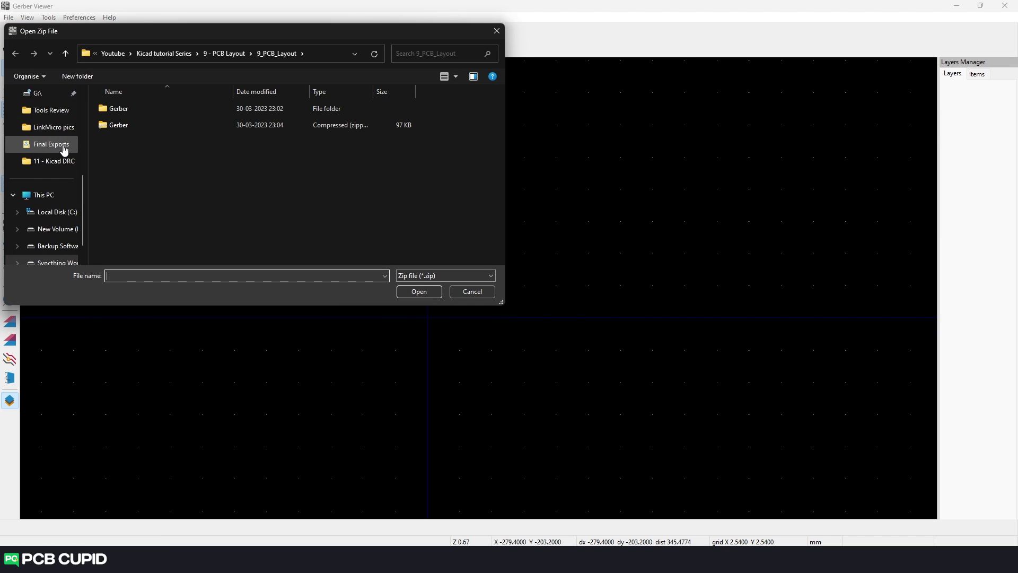
{"action": "left_click", "coordinate": [131, 127]}
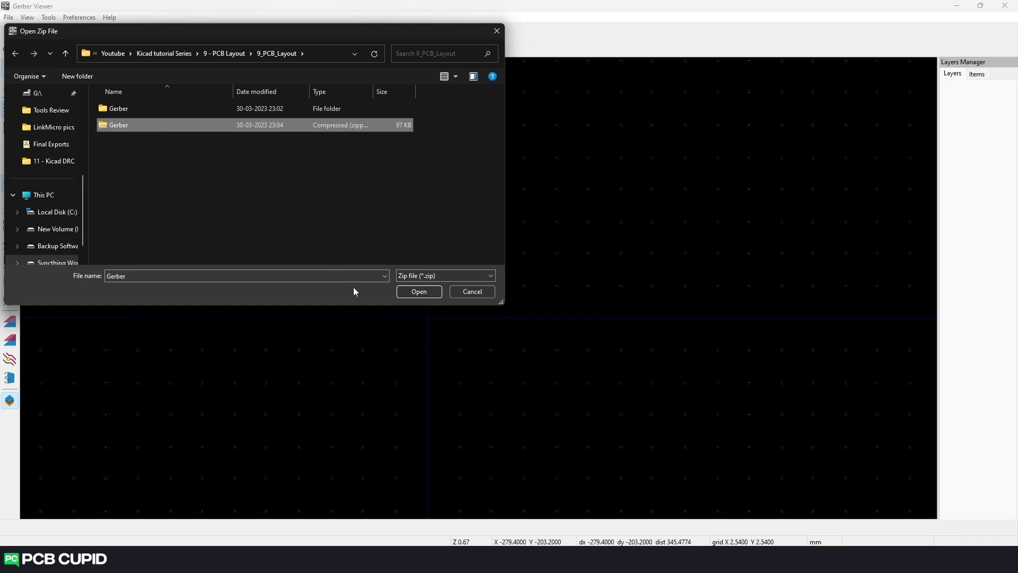
{"action": "left_click", "coordinate": [422, 292]}
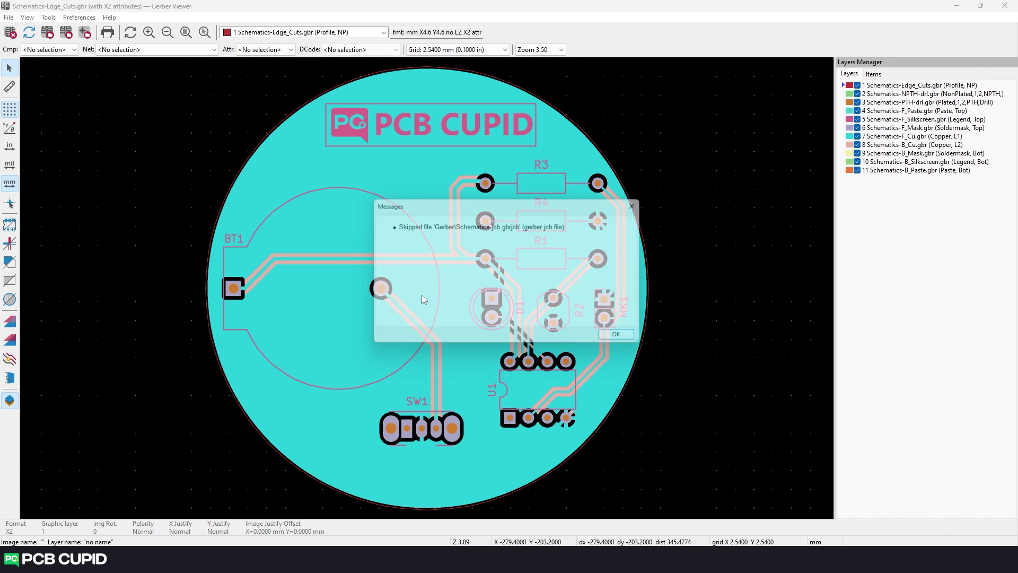
{"action": "left_click", "coordinate": [627, 340]}
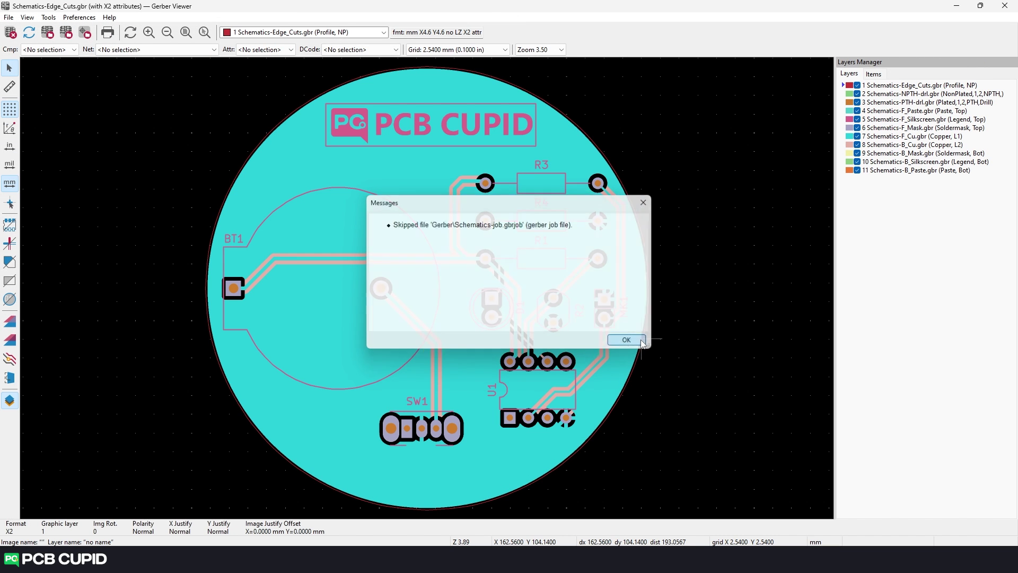
{"action": "scroll", "coordinate": [640, 340], "scroll_direction": "down", "scroll_amount": 2}
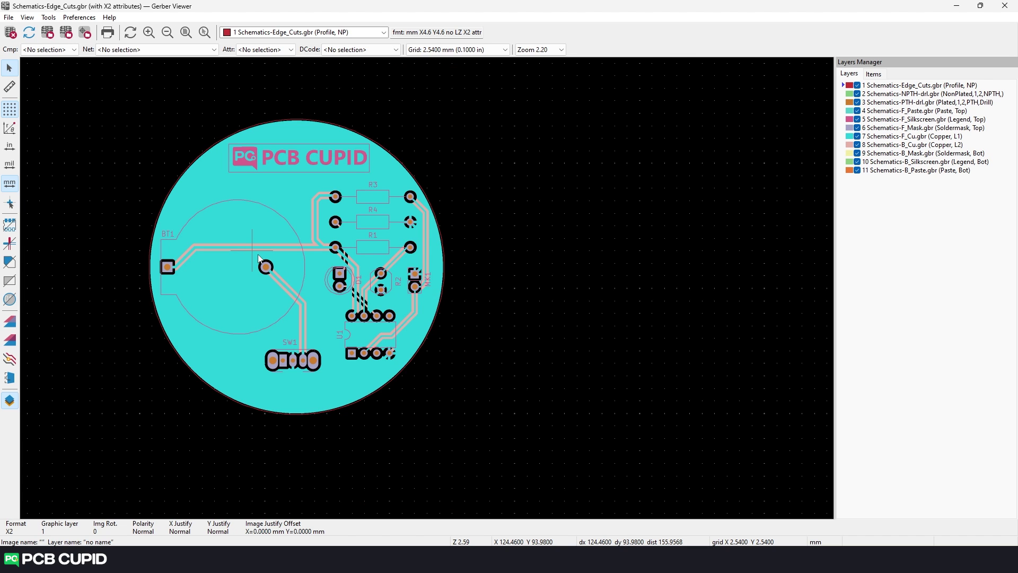
{"action": "scroll", "coordinate": [428, 288], "scroll_direction": "down", "scroll_amount": 2}
{"action": "scroll", "coordinate": [318, 208], "scroll_direction": "up", "scroll_amount": 2}
{"action": "scroll", "coordinate": [214, 128], "scroll_direction": "down", "scroll_amount": 2}
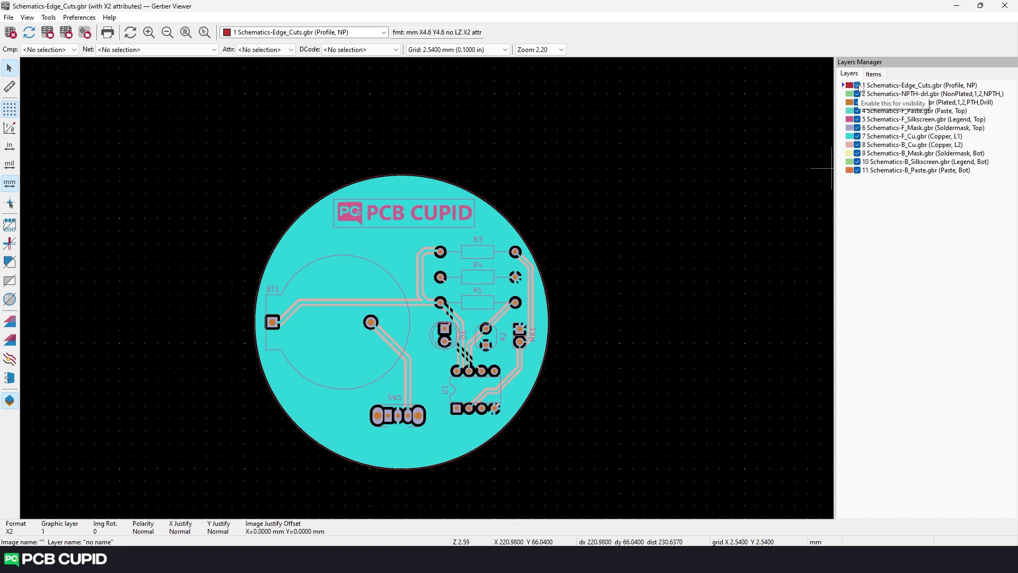
Toggle the visibility of three Gerber layers in the layer list.
{"action": "left_click", "coordinate": [857, 85]}
{"action": "left_click", "coordinate": [858, 102]}
{"action": "left_click", "coordinate": [858, 110]}
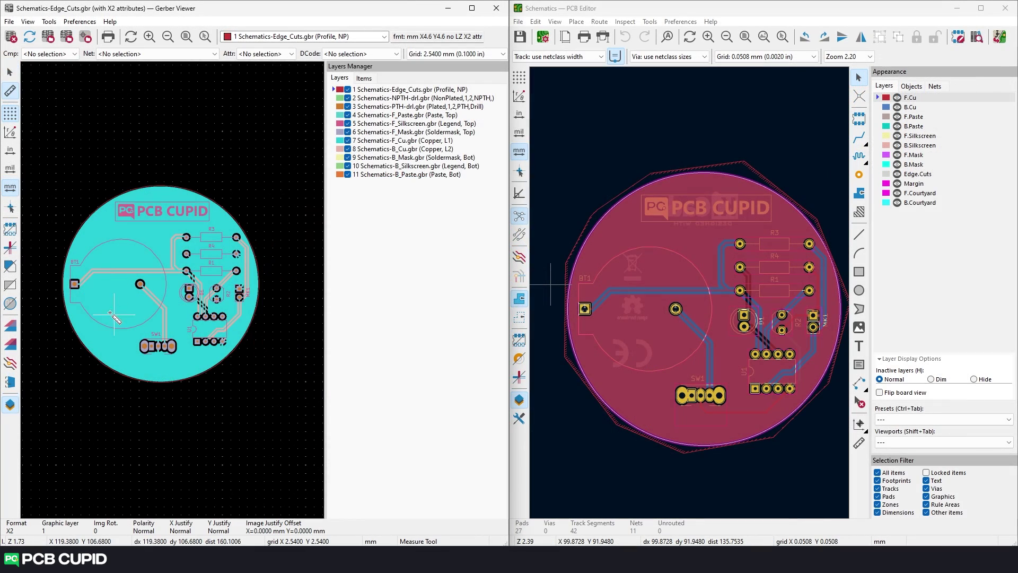
{"action": "left_click", "coordinate": [74, 283]}
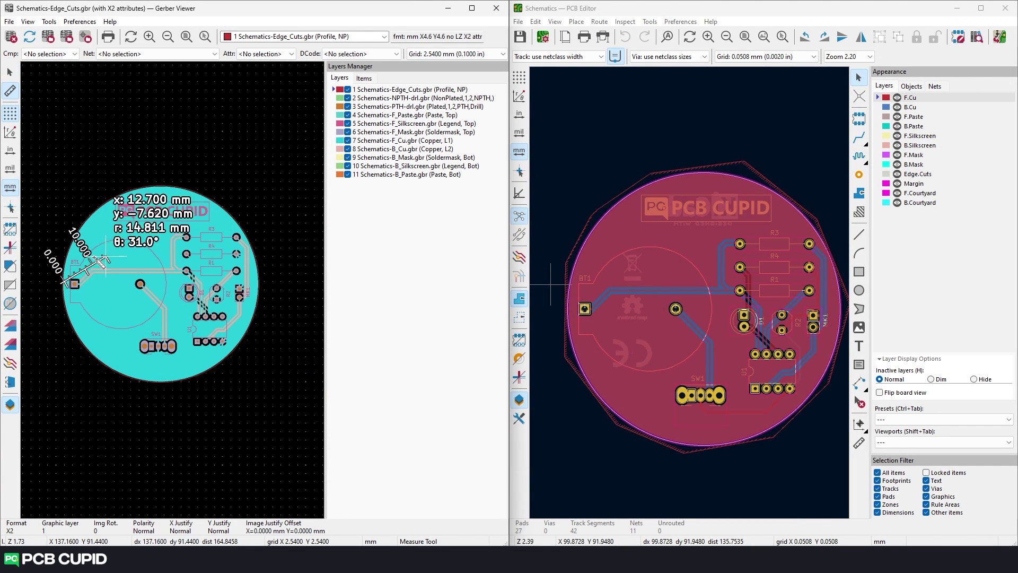
{"action": "key", "text": "Escape"}
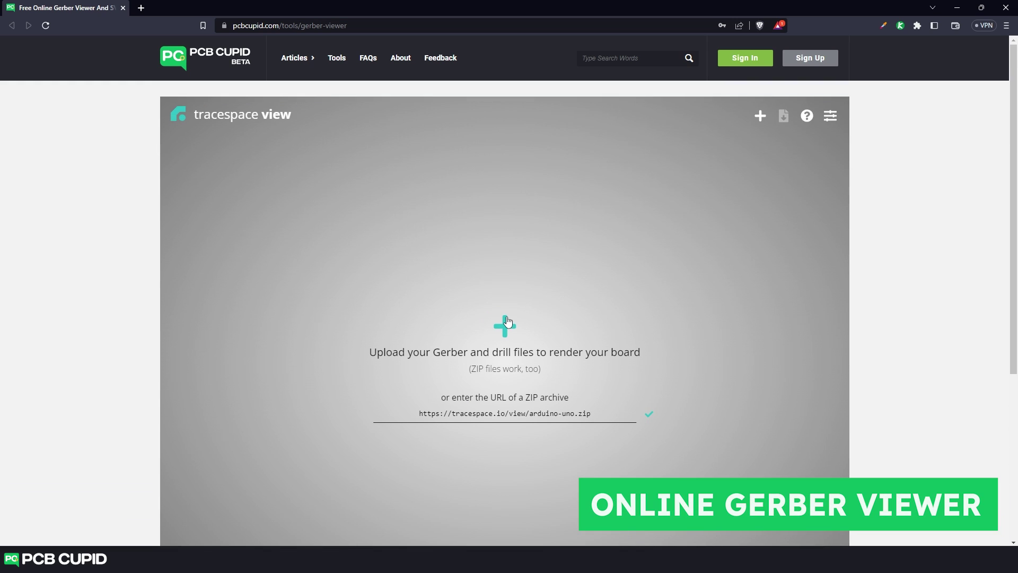
Upload the Gerbers, hide top copper, soldermask and silkscreen in Layers, then return to Top.
{"action": "left_click", "coordinate": [506, 321]}
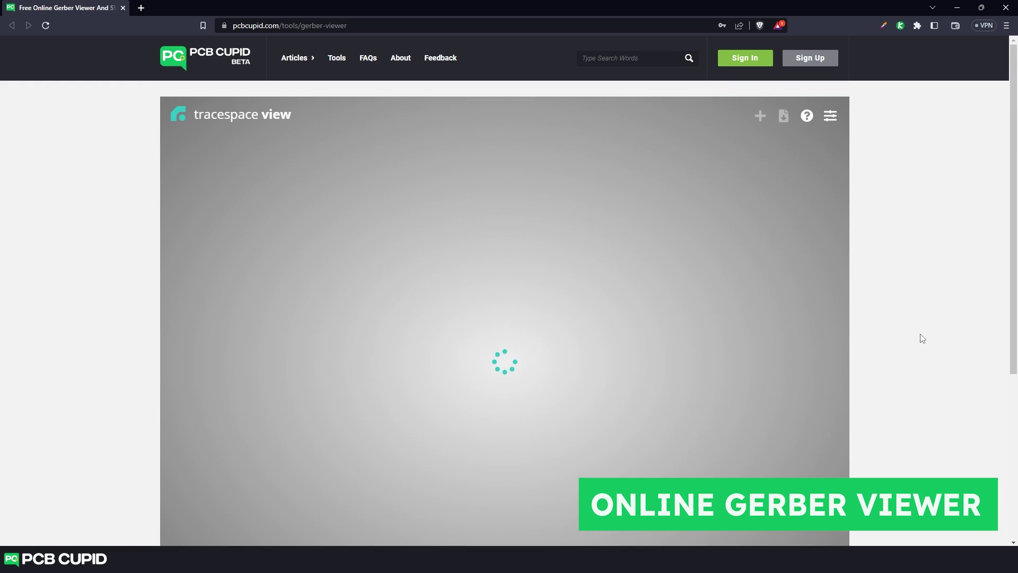
{"action": "left_click_drag", "start_coordinate": [1014, 242], "coordinate": [1015, 265]}
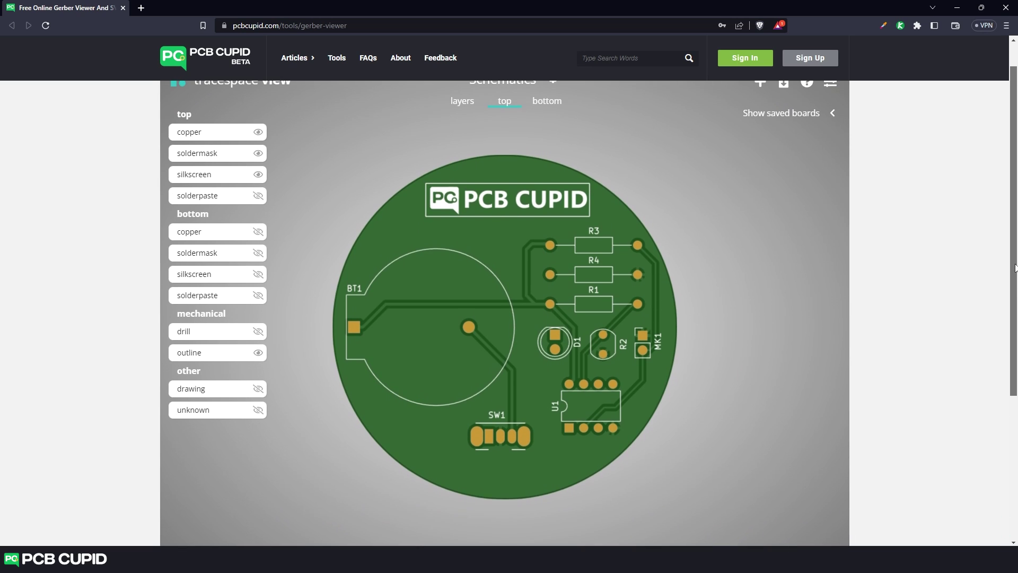
{"action": "scroll", "coordinate": [441, 282], "scroll_direction": "down", "scroll_amount": 2}
{"action": "scroll", "coordinate": [441, 282], "scroll_direction": "up", "scroll_amount": 1}
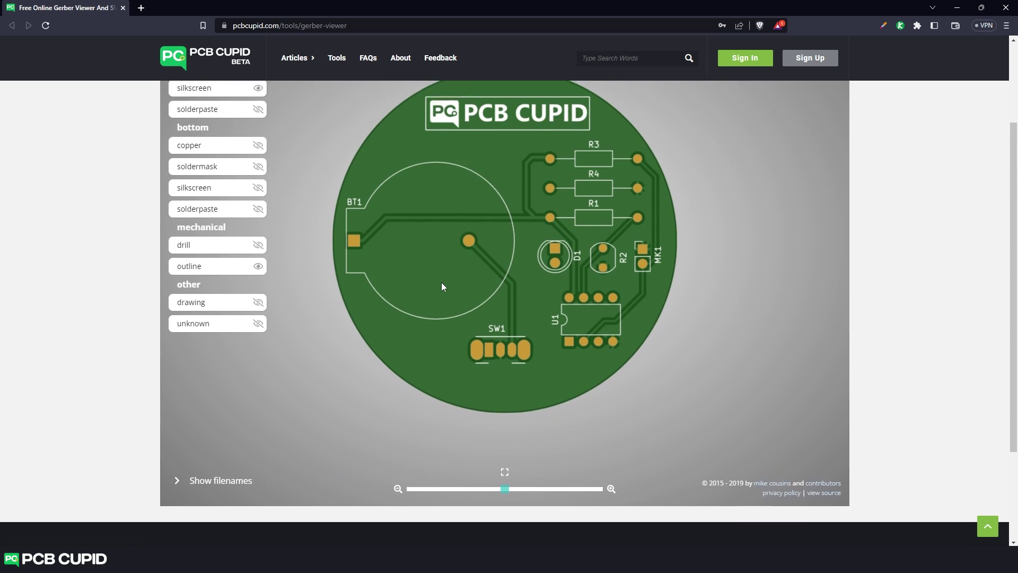
{"action": "scroll", "coordinate": [711, 451], "scroll_direction": "up", "scroll_amount": 1}
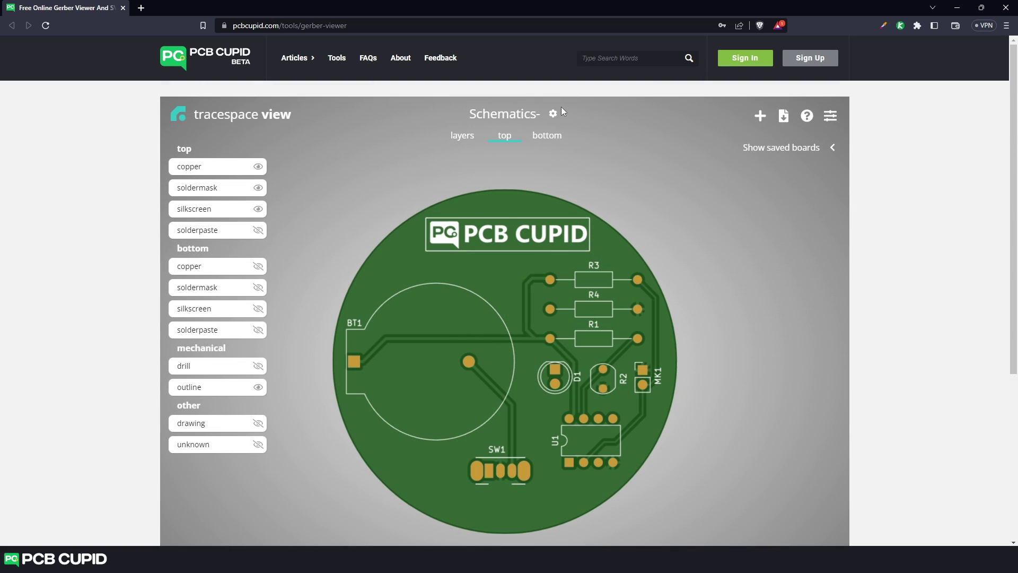
{"action": "left_click", "coordinate": [464, 137]}
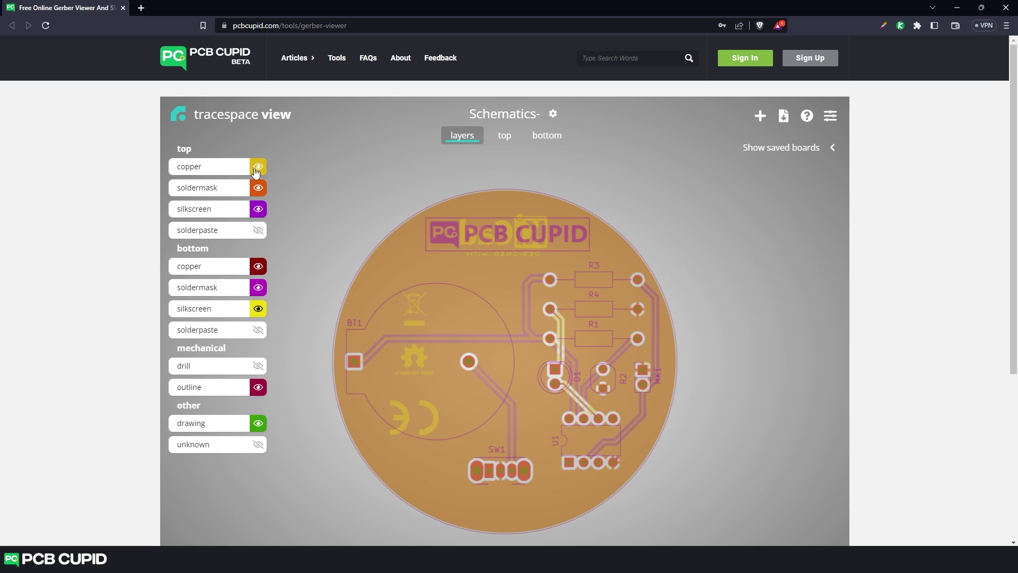
{"action": "left_click", "coordinate": [258, 166]}
{"action": "left_click", "coordinate": [258, 188]}
{"action": "left_click", "coordinate": [259, 208]}
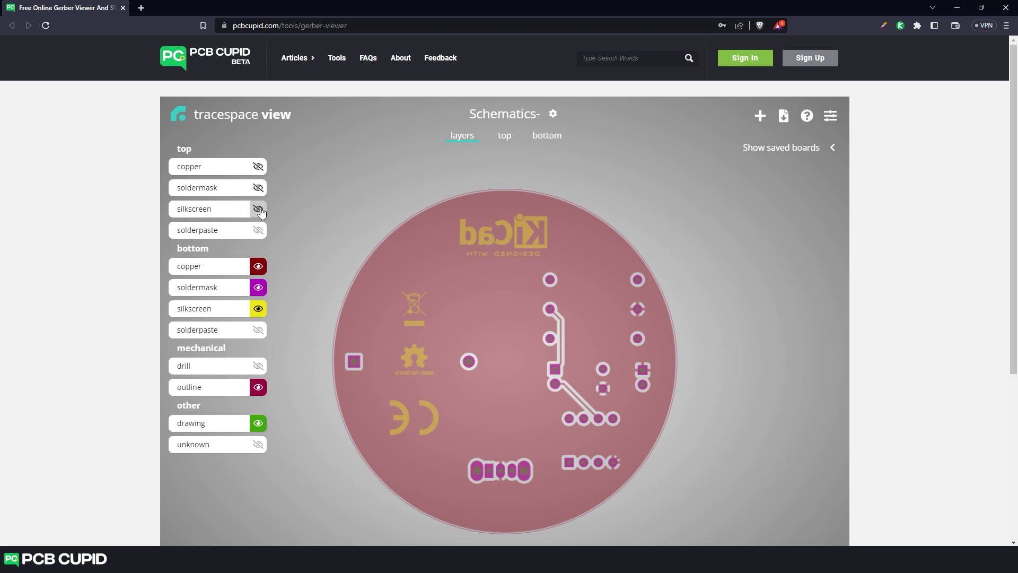
{"action": "left_click", "coordinate": [504, 137]}
{"action": "scroll", "coordinate": [630, 277], "scroll_direction": "down", "scroll_amount": 1}
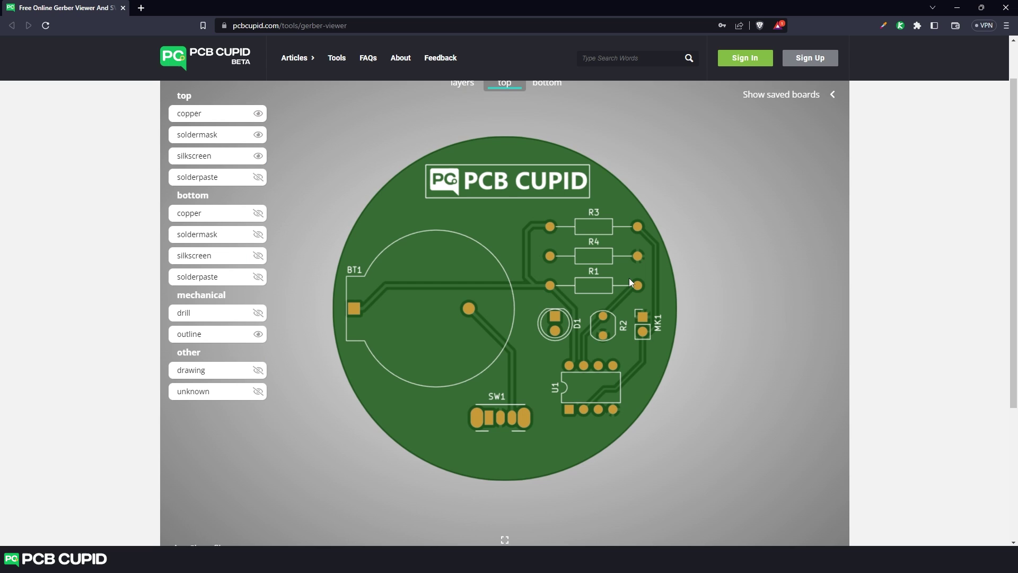
{"action": "scroll", "coordinate": [760, 283], "scroll_direction": "up", "scroll_amount": 1}
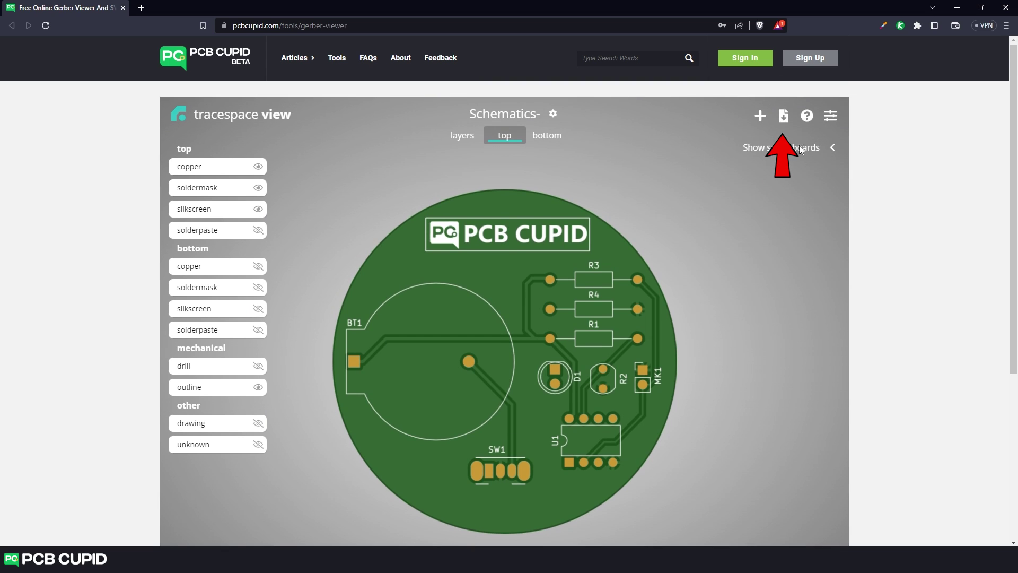
Download the board's top and bottom SVG renders from PCB Cupid.
{"action": "left_click", "coordinate": [784, 118]}
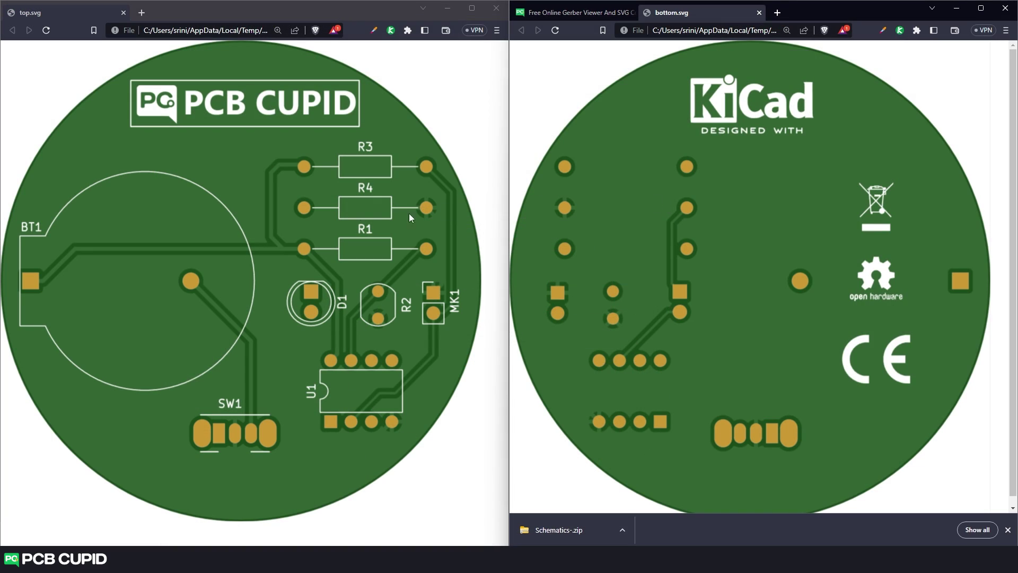
{"action": "scroll", "coordinate": [310, 182], "scroll_direction": "down", "scroll_amount": 2, "text": "ctrl"}
{"action": "scroll", "coordinate": [303, 184], "scroll_direction": "up", "scroll_amount": 1, "text": "ctrl"}
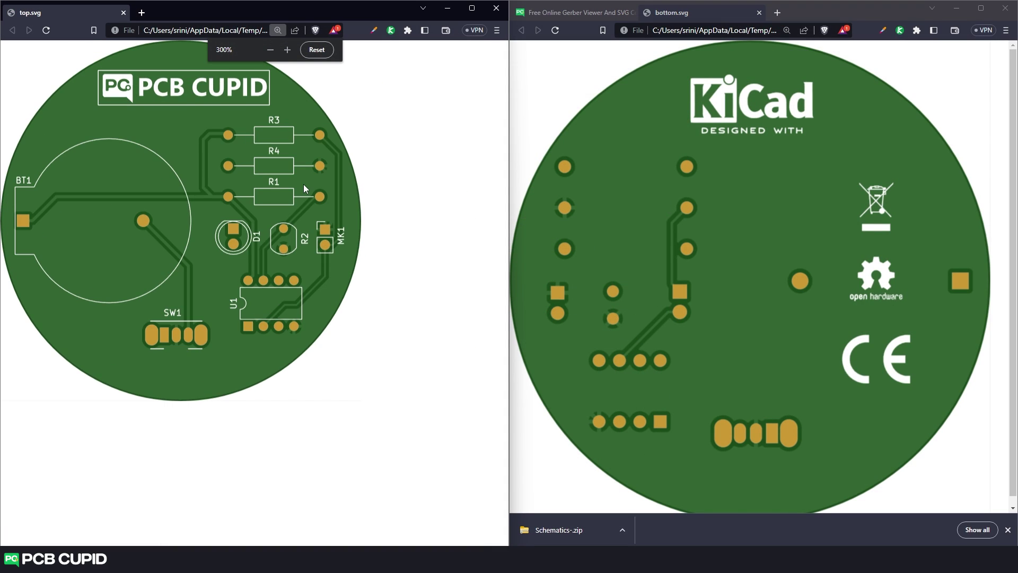
{"action": "scroll", "coordinate": [303, 184], "scroll_direction": "up", "scroll_amount": 1, "text": "ctrl"}
{"action": "scroll", "coordinate": [669, 188], "scroll_direction": "down", "scroll_amount": 1, "text": "ctrl"}
{"action": "scroll", "coordinate": [671, 189], "scroll_direction": "up", "scroll_amount": 1, "text": "ctrl"}
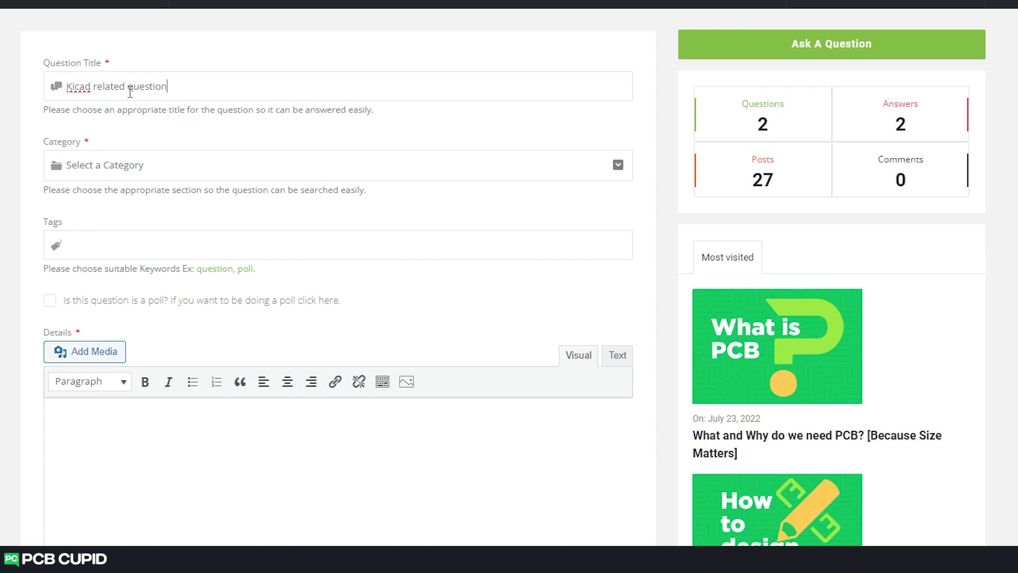
Set the category to Design Software, add tags 'kicad' and 'electronics', and start the Details text.
{"action": "left_click", "coordinate": [119, 169]}
{"action": "scroll", "coordinate": [108, 286], "scroll_direction": "down", "scroll_amount": 2}
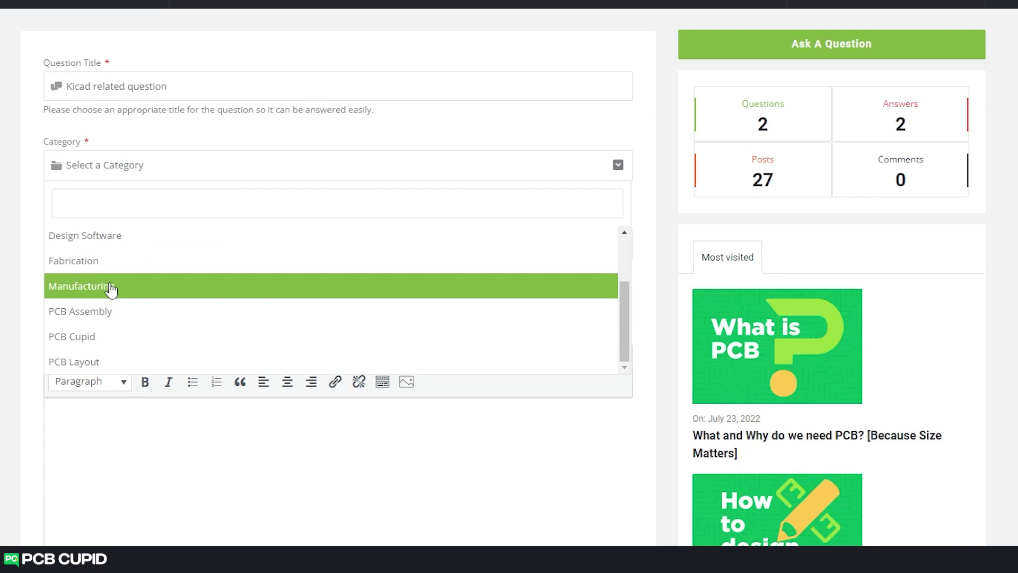
{"action": "scroll", "coordinate": [120, 332], "scroll_direction": "up", "scroll_amount": 1}
{"action": "scroll", "coordinate": [131, 263], "scroll_direction": "up", "scroll_amount": 1}
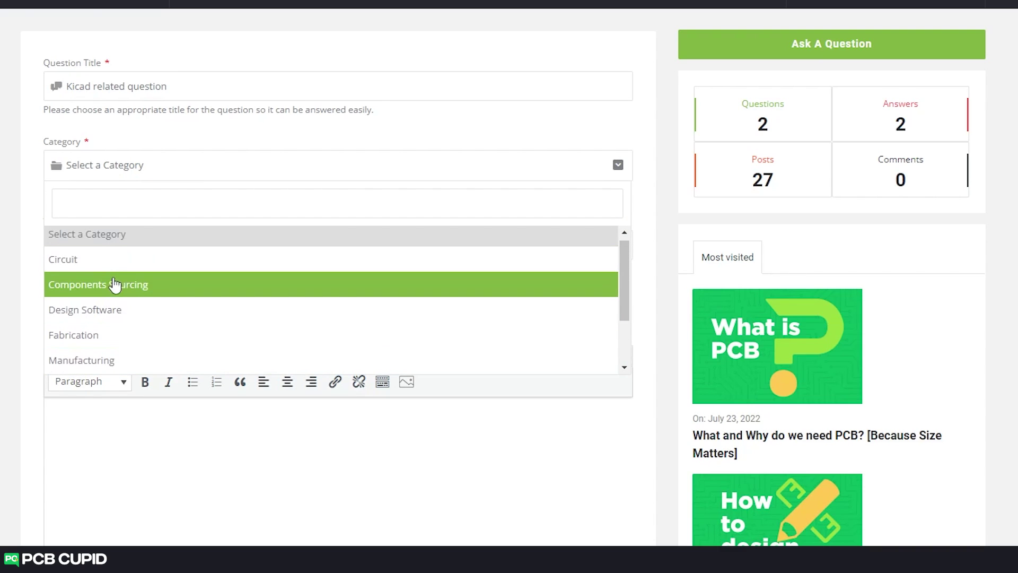
{"action": "left_click", "coordinate": [123, 317]}
{"action": "left_click", "coordinate": [123, 241]}
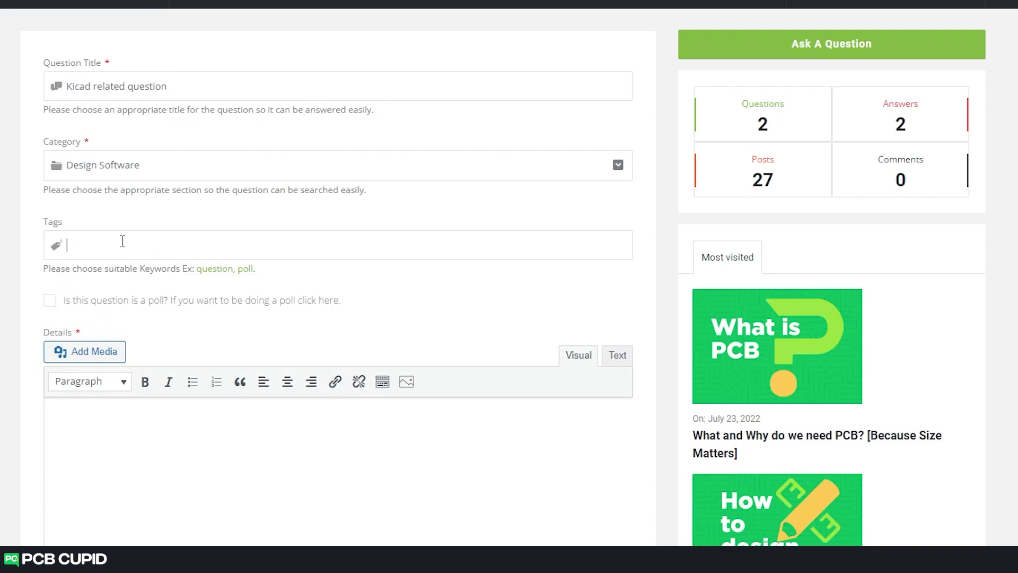
{"action": "type", "text": "kicad"}
{"action": "type", "text": " e"}
{"action": "key", "text": "BackSpace"}
{"action": "key", "text": "BackSpace"}
{"action": "key", "text": "Return"}
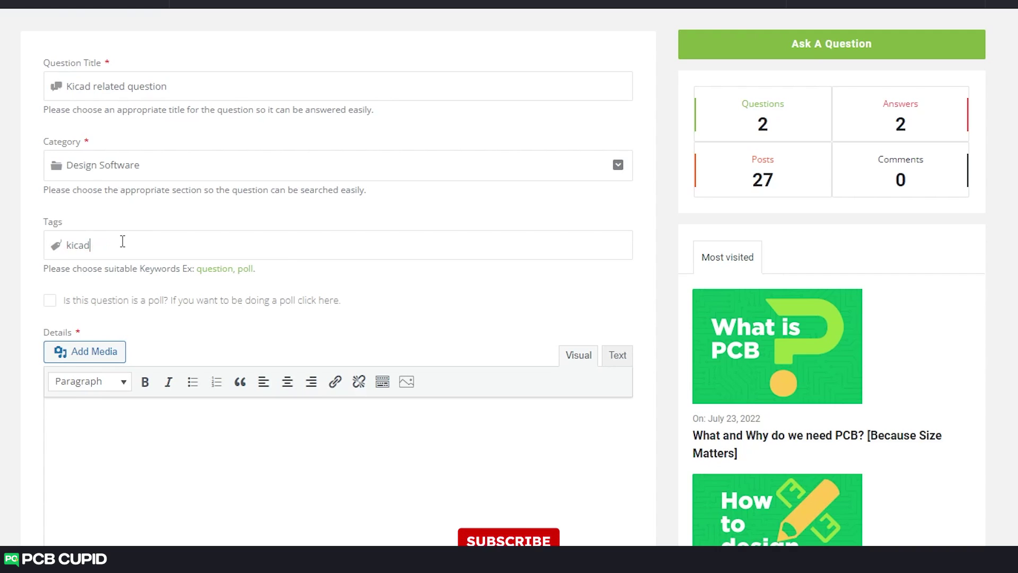
{"action": "type", "text": "electro"}
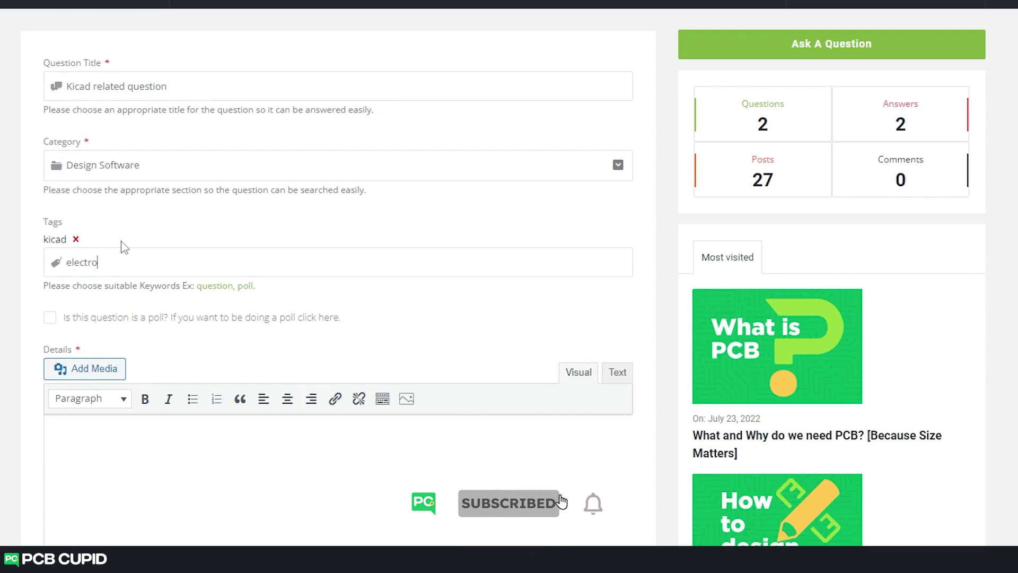
{"action": "type", "text": "nics"}
{"action": "key", "text": "Return"}
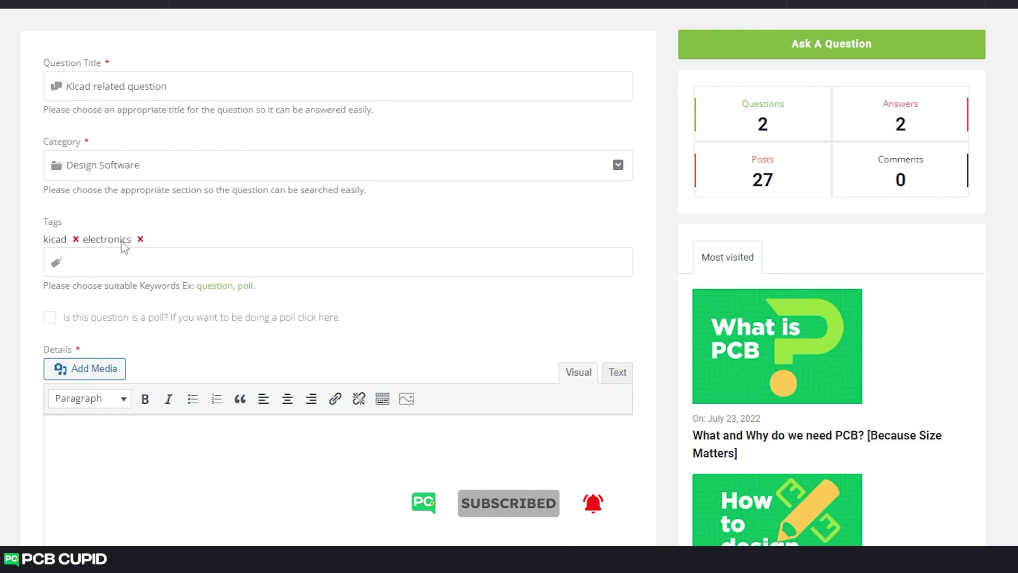
{"action": "scroll", "coordinate": [117, 246], "scroll_direction": "down", "scroll_amount": 2}
{"action": "scroll", "coordinate": [117, 245], "scroll_direction": "down", "scroll_amount": 2}
{"action": "left_click", "coordinate": [135, 273]}
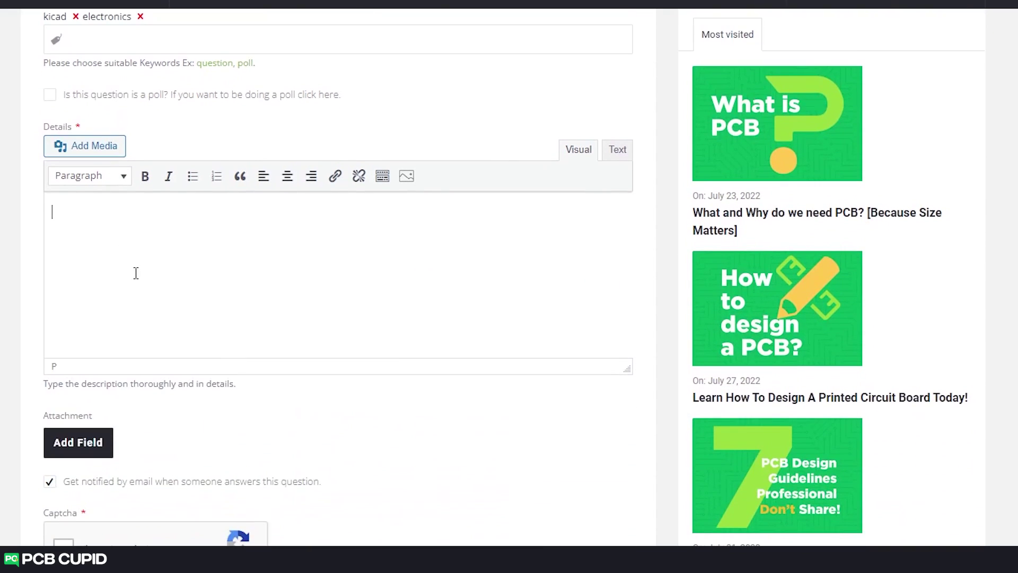
{"action": "type", "text": "How to"}
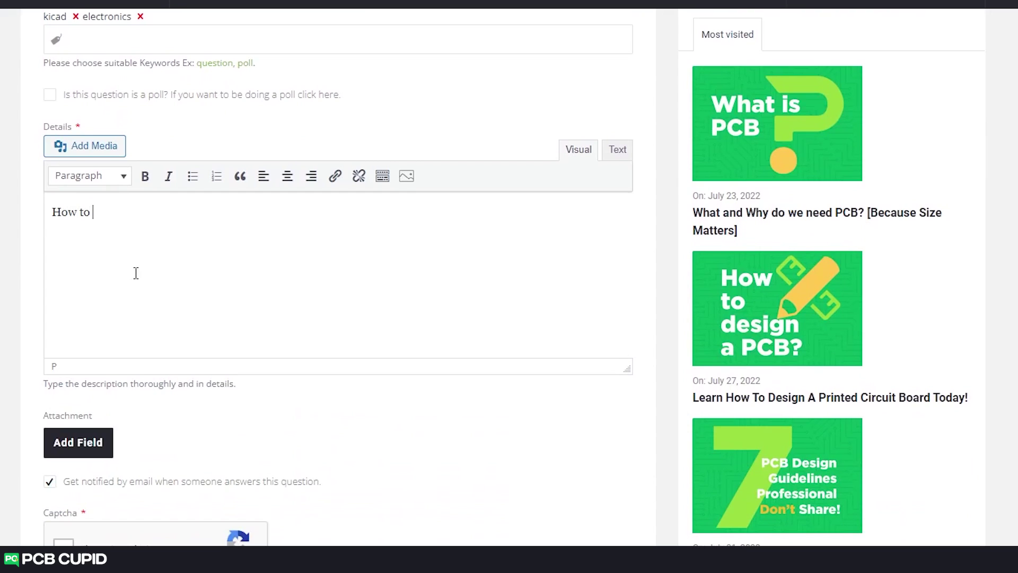